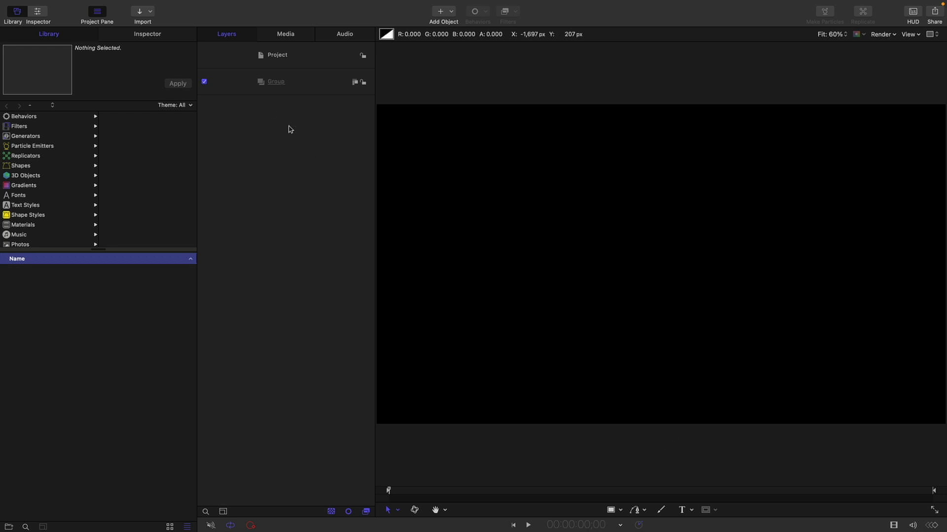
Step: Start a new project from the Project Browser and pick the Tutorial template Very Useful Stuff
mouse_move(28, 3)
left_click(65, 5)
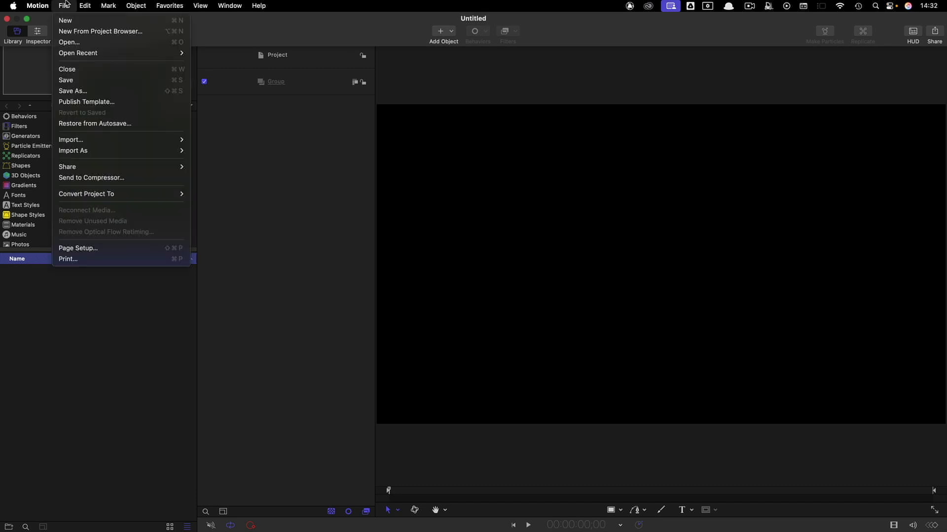
left_click(85, 31)
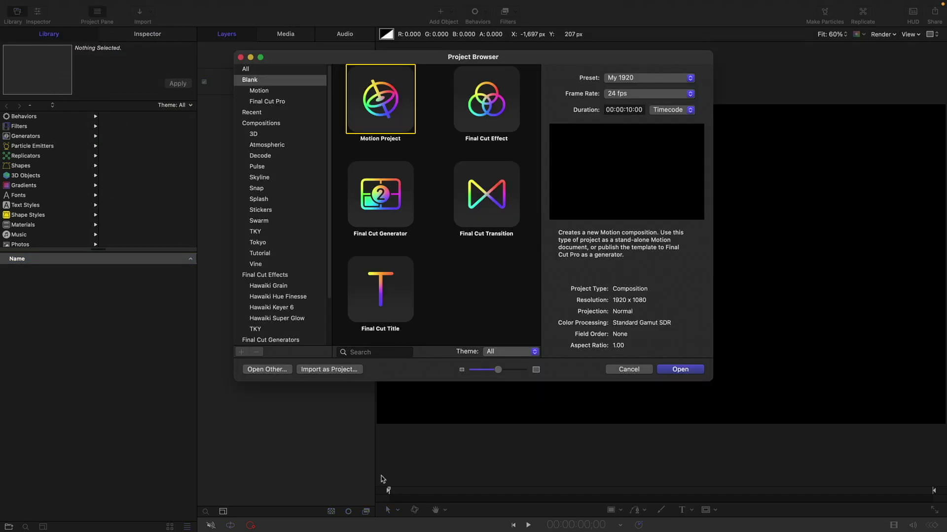
left_click(264, 257)
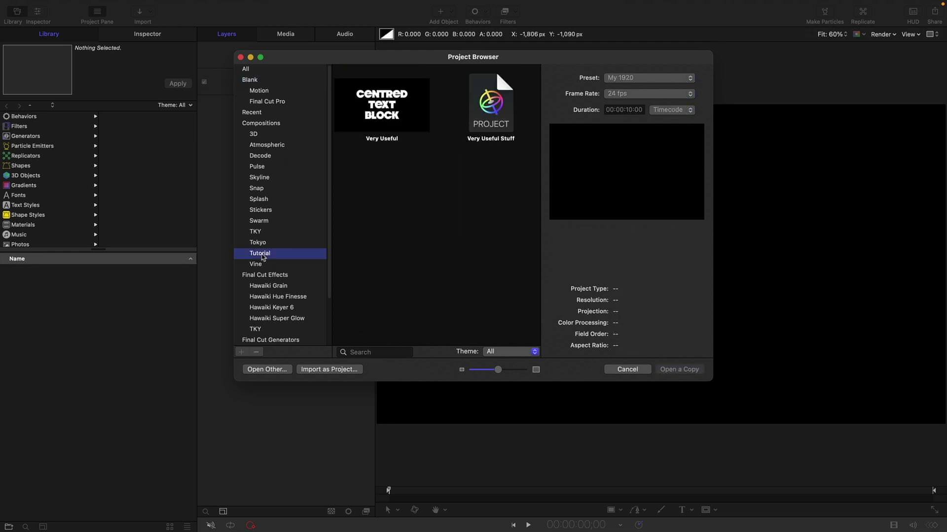
left_click(492, 129)
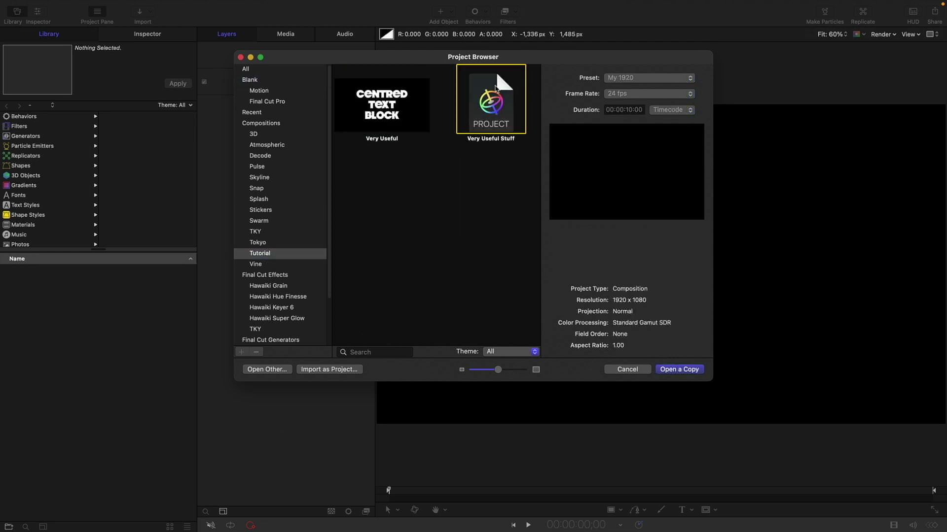
Step: Open a copy of Very Useful Stuff, show the Inspector with Cmd-3, and review the Render menu
left_click(679, 370)
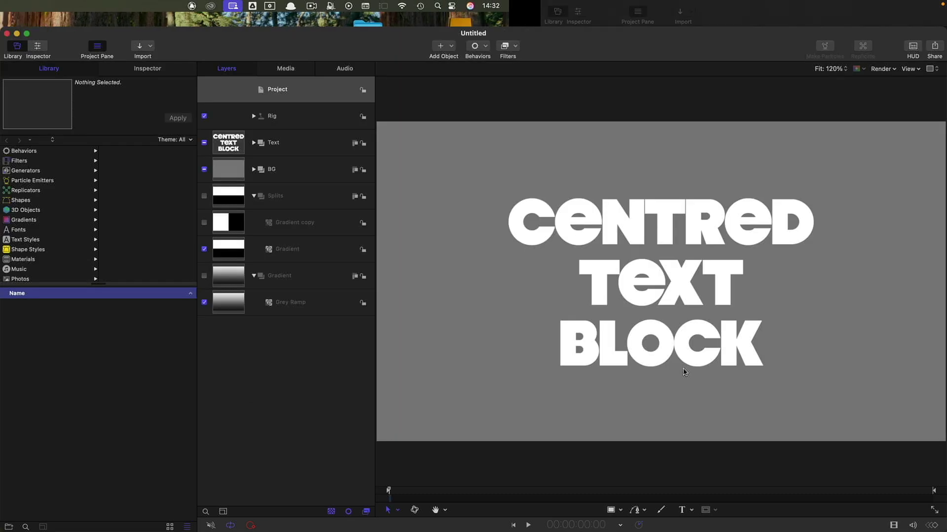
key("super+3")
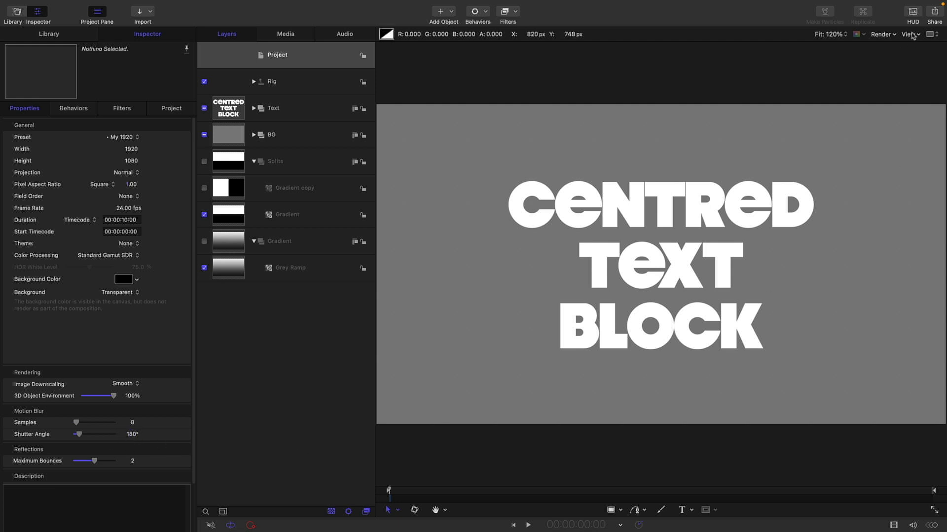
left_click(890, 34)
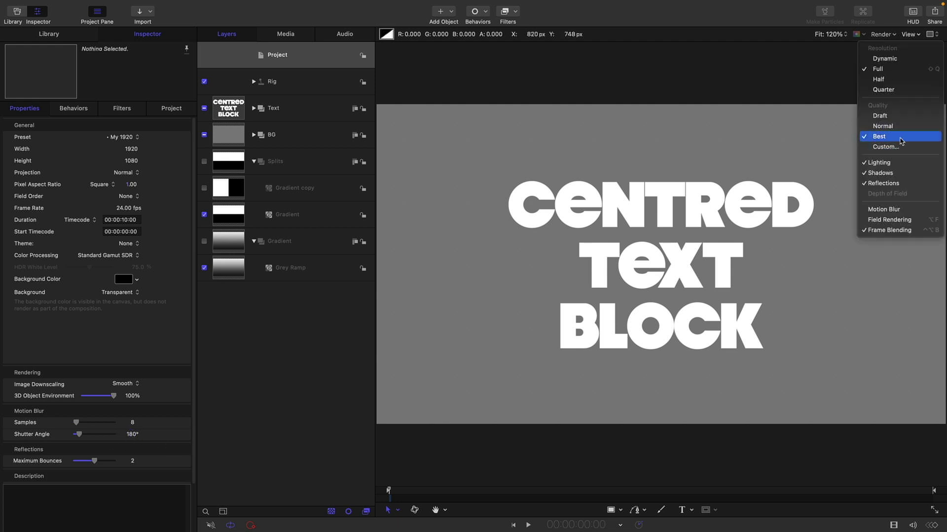
left_click(595, 14)
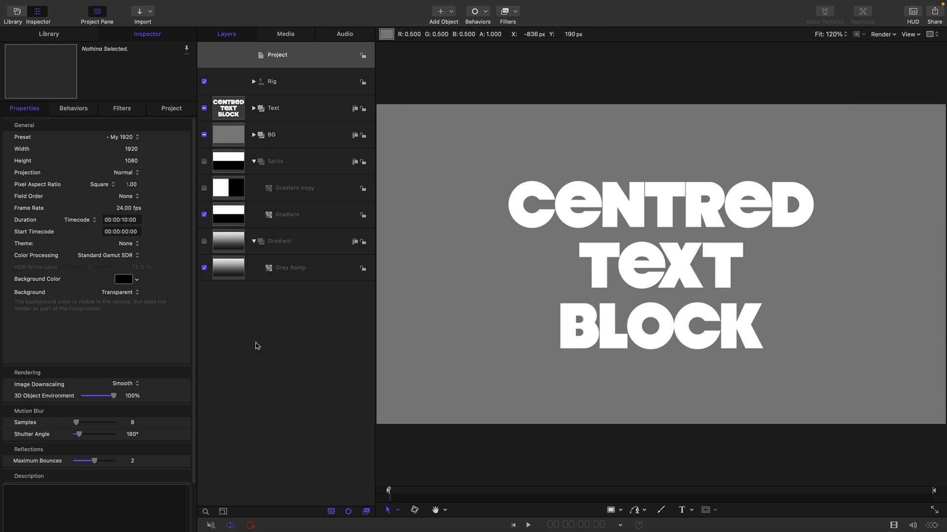
Step: Collapse Splits and Gradient, then set the Rig's Pop-up background widget to Black
left_click(254, 162)
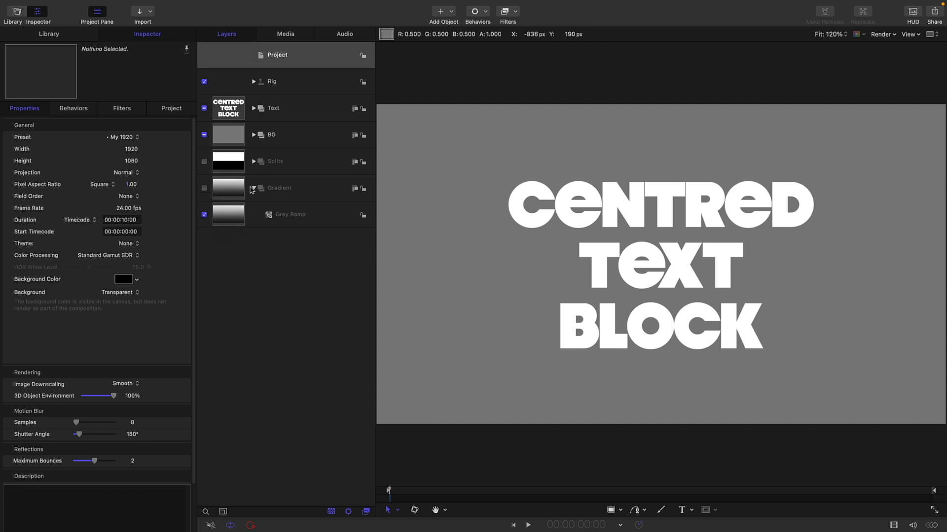
left_click(254, 188)
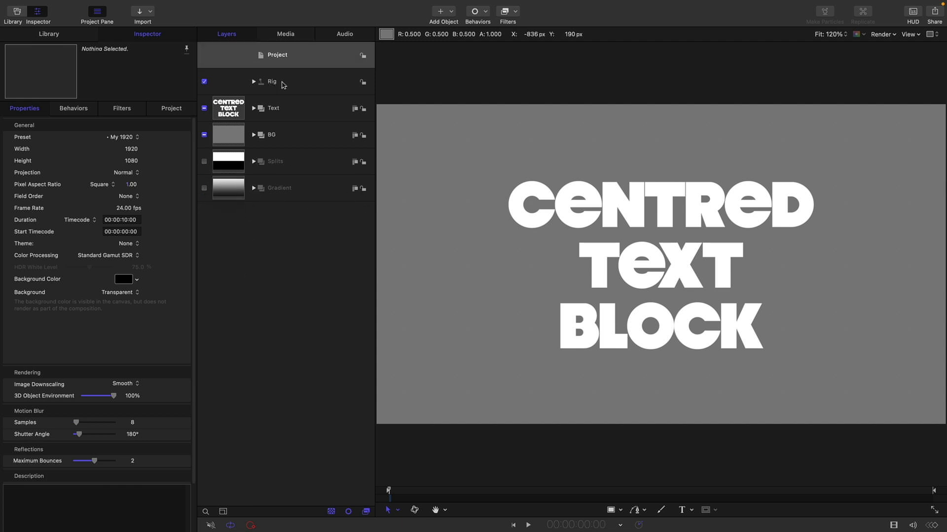
left_click(254, 82)
left_click(292, 110)
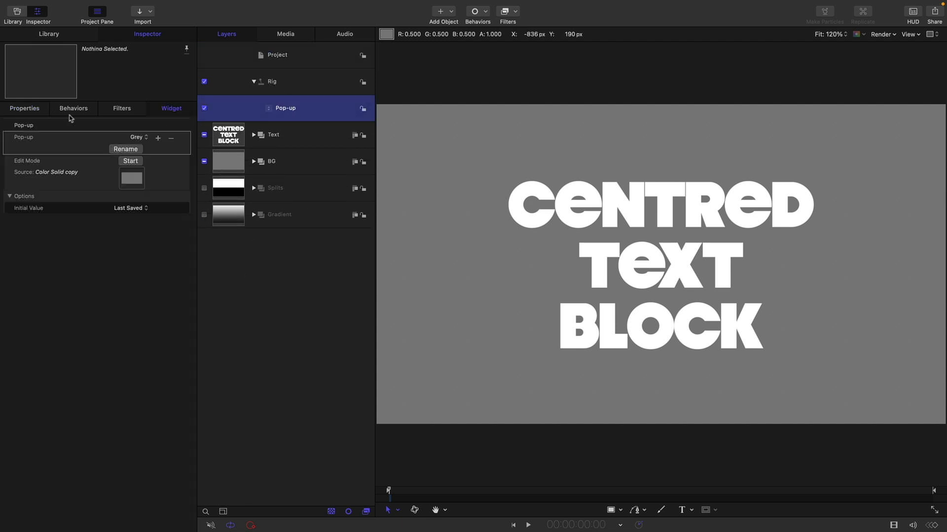
left_click(141, 137)
left_click(143, 150)
left_click(139, 137)
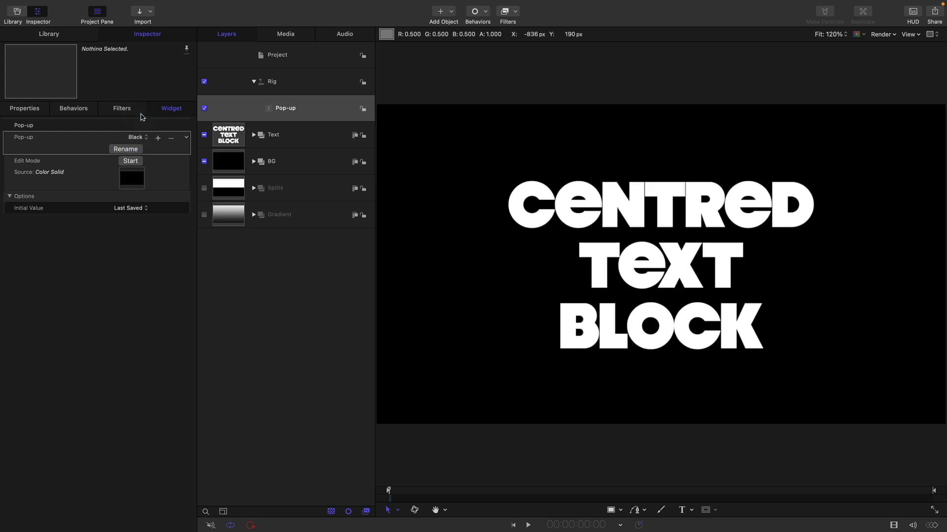
left_click(141, 117)
left_click(134, 137)
left_click(139, 160)
Step: Hide the centred text layer and show the paragraph text layer with its margin guides
left_click(249, 139)
left_click(253, 135)
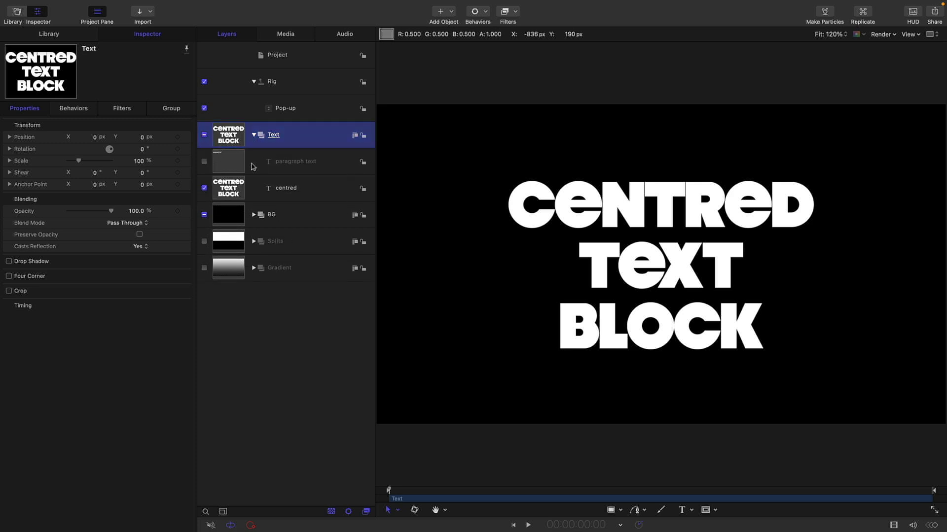
left_click(228, 193)
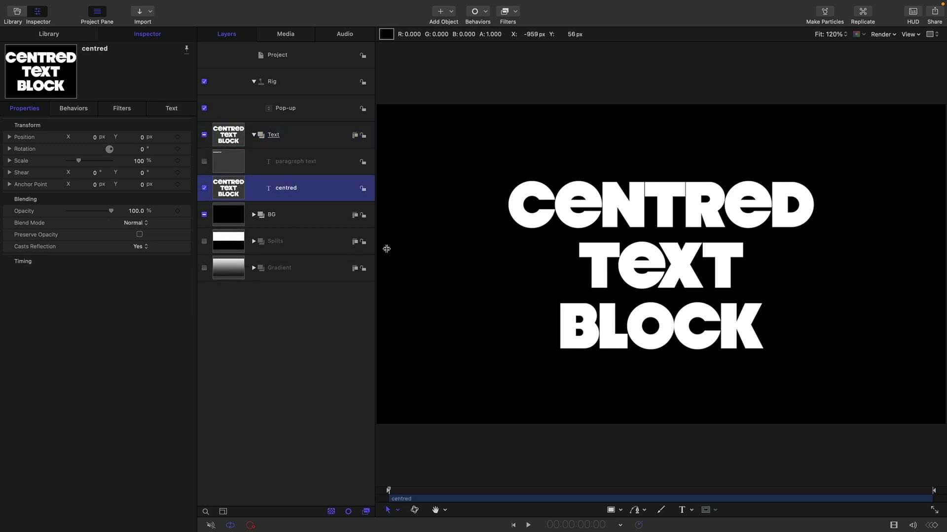
left_click(168, 107)
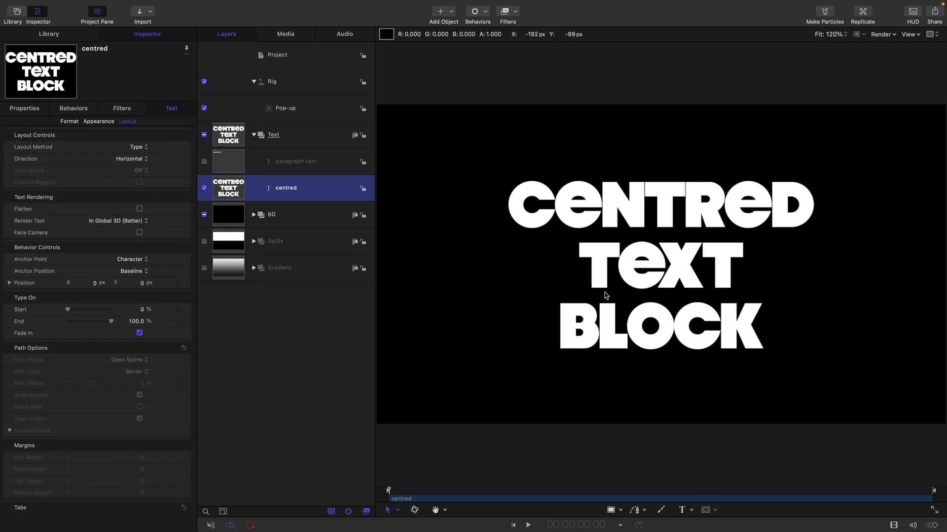
left_click(205, 188)
left_click(204, 162)
left_click(220, 161)
left_click(507, 204)
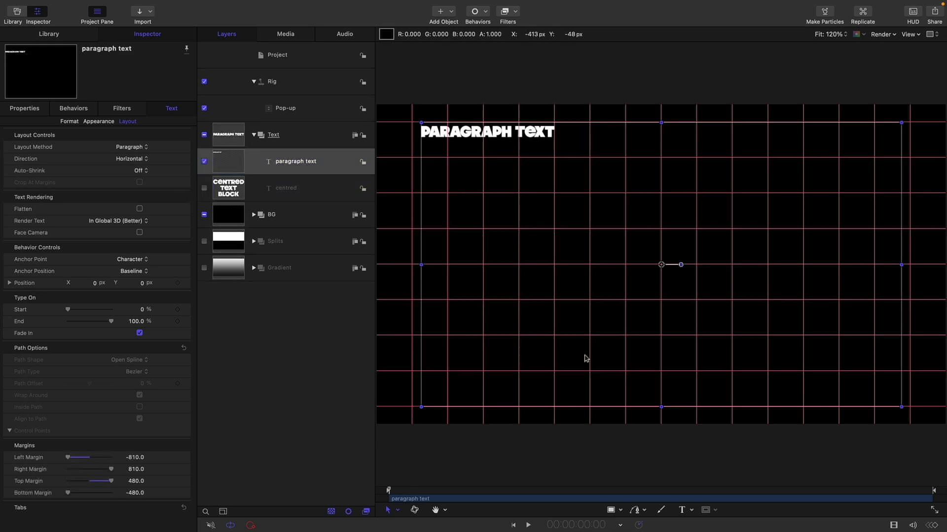
left_click(231, 138)
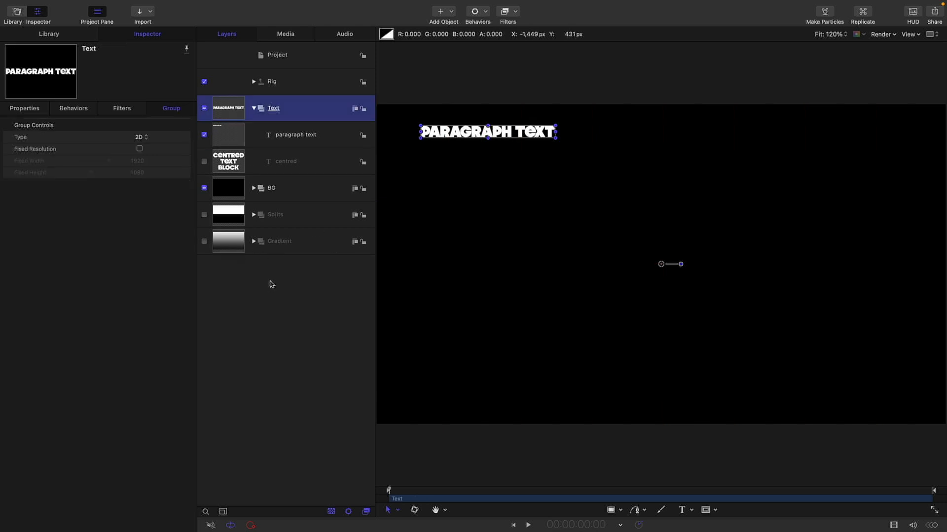
Step: Create a new blank Motion Project from the Project Browser
mouse_move(17, 3)
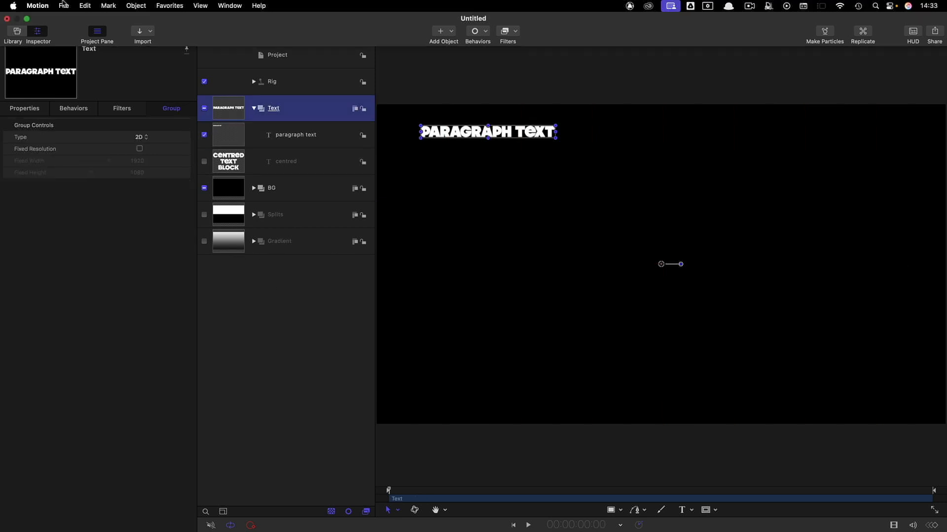
left_click(64, 5)
left_click(72, 21)
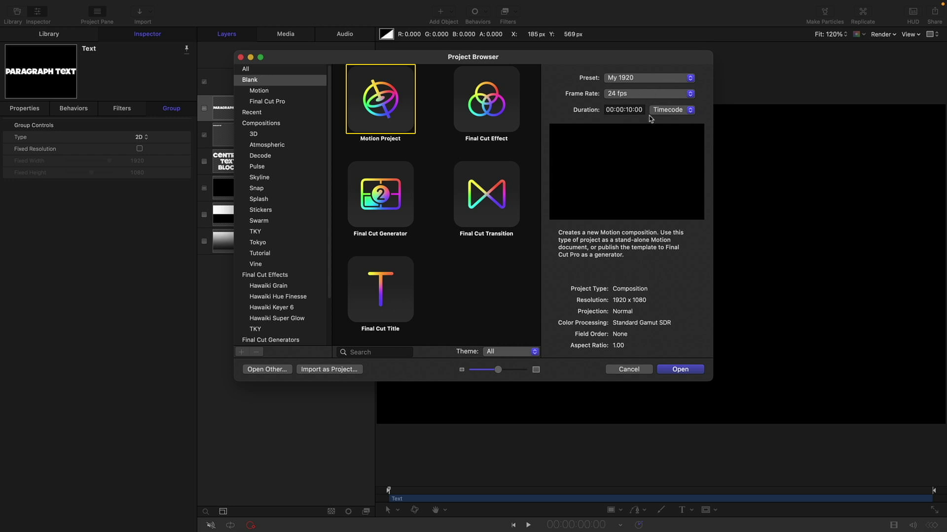
left_click(697, 369)
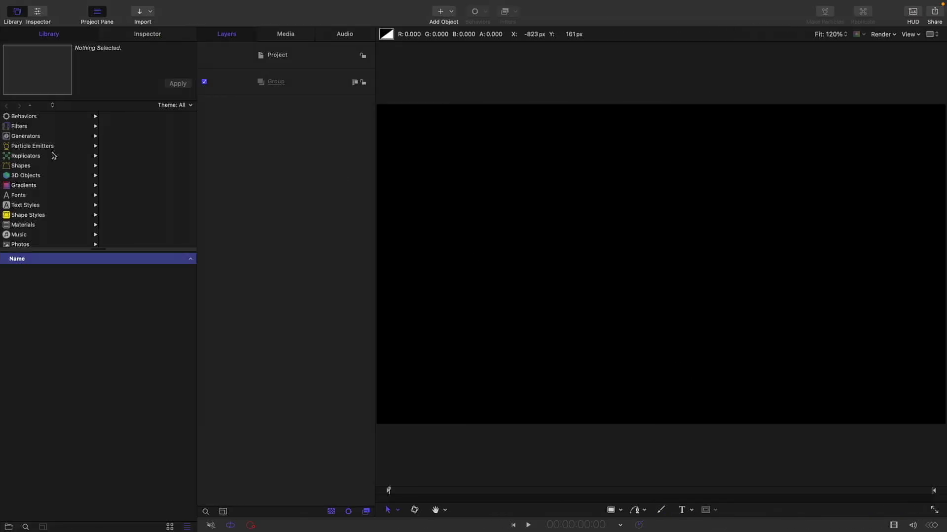
Step: Add a Color Solid generator into the Group and make it pure black
left_click(30, 138)
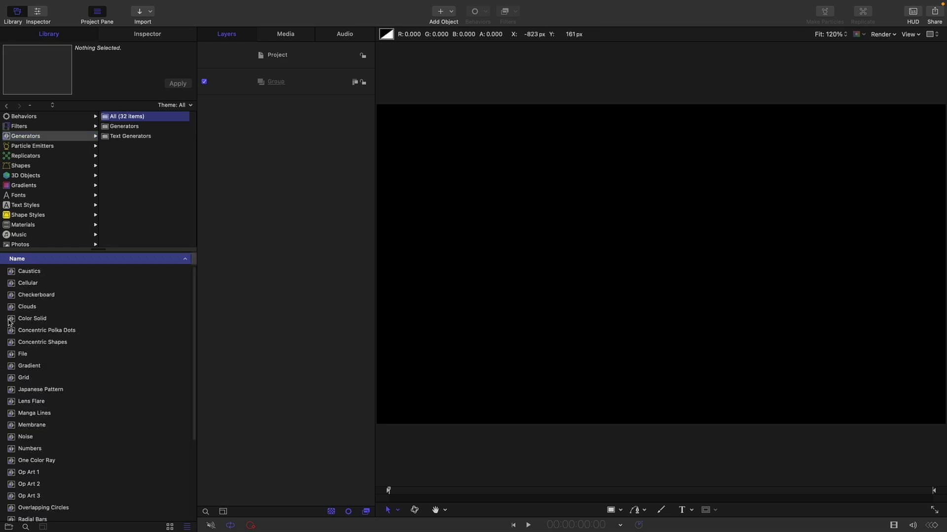
left_click_drag(10, 323, 276, 96)
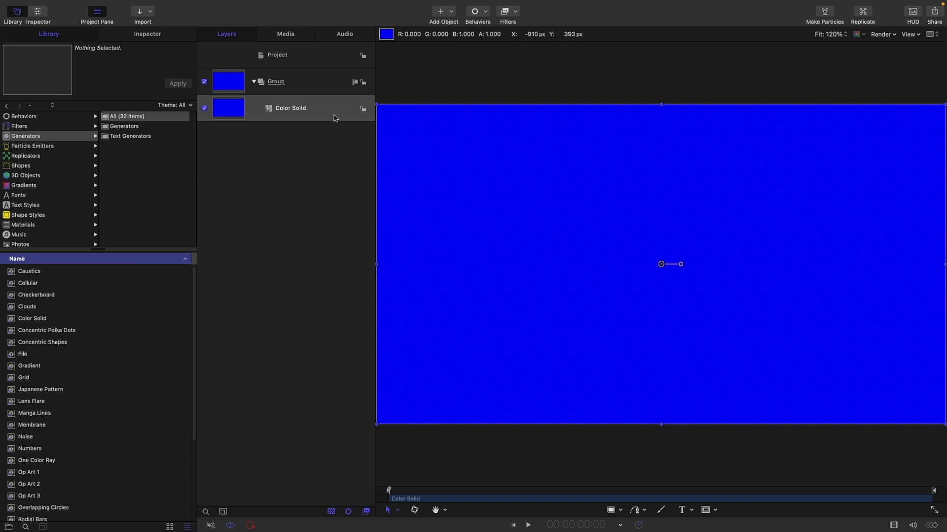
left_click(149, 34)
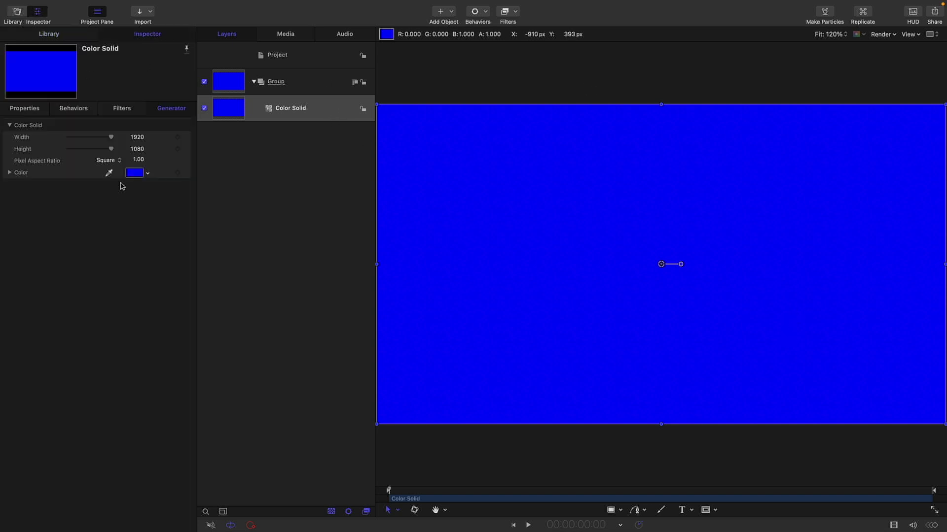
left_click(133, 172)
left_click(407, 310)
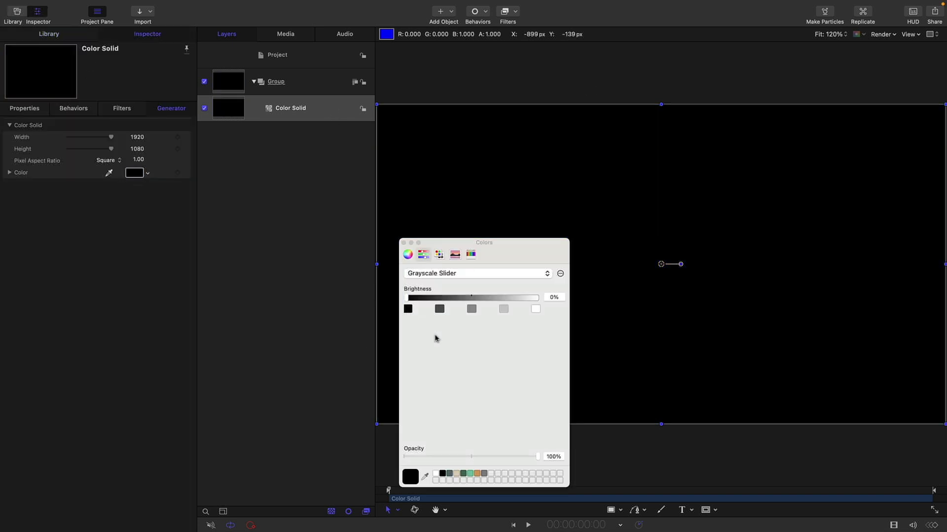
left_click(404, 243)
Step: Duplicate the solid twice, colouring the first copy 50% grey and the second white
left_click(227, 109)
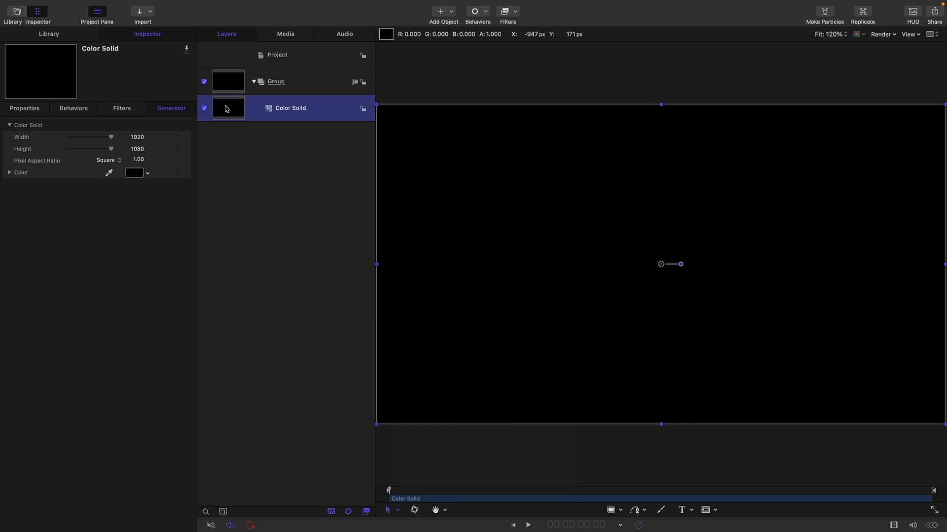
right_click(227, 108)
left_click(257, 144)
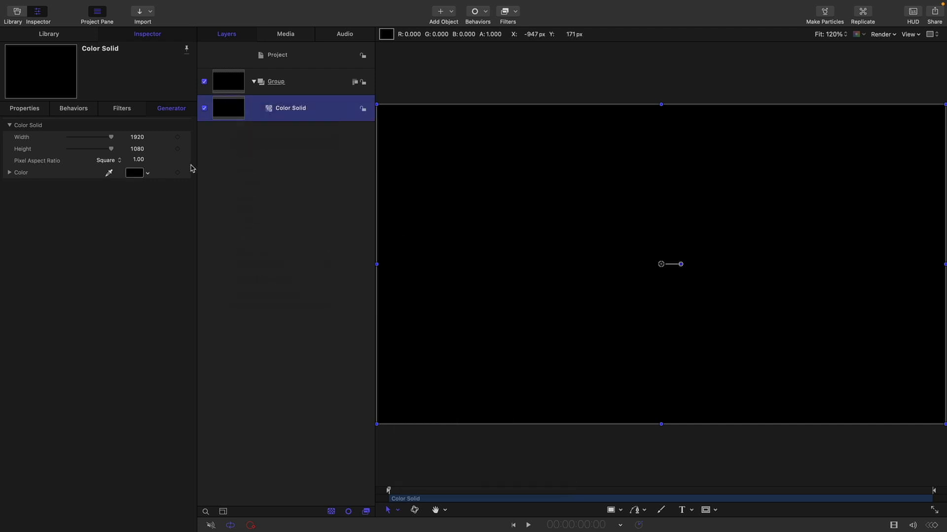
left_click(140, 172)
left_click(473, 309)
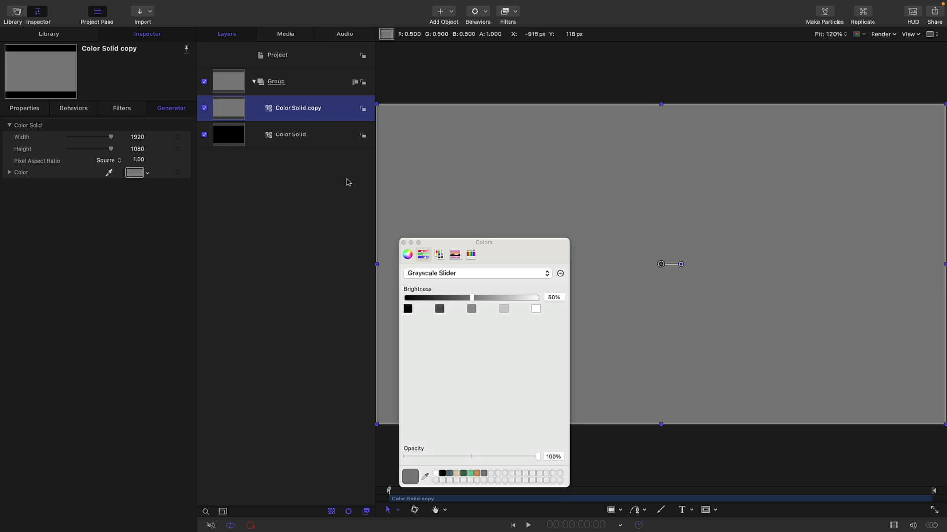
right_click(226, 111)
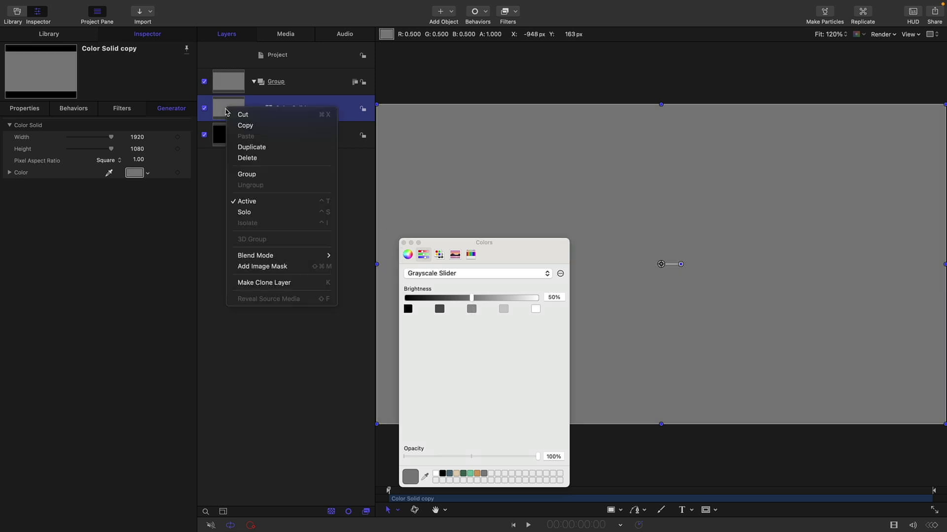
left_click(244, 147)
left_click(137, 174)
left_click(535, 309)
left_click(403, 243)
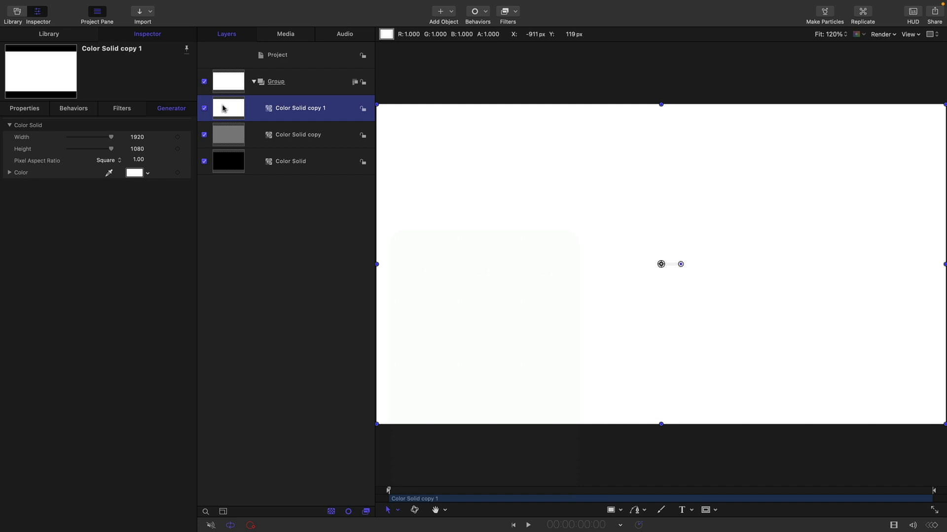
Step: Make a clone of the white solid and rig its Source to a new Pop-up
right_click(223, 109)
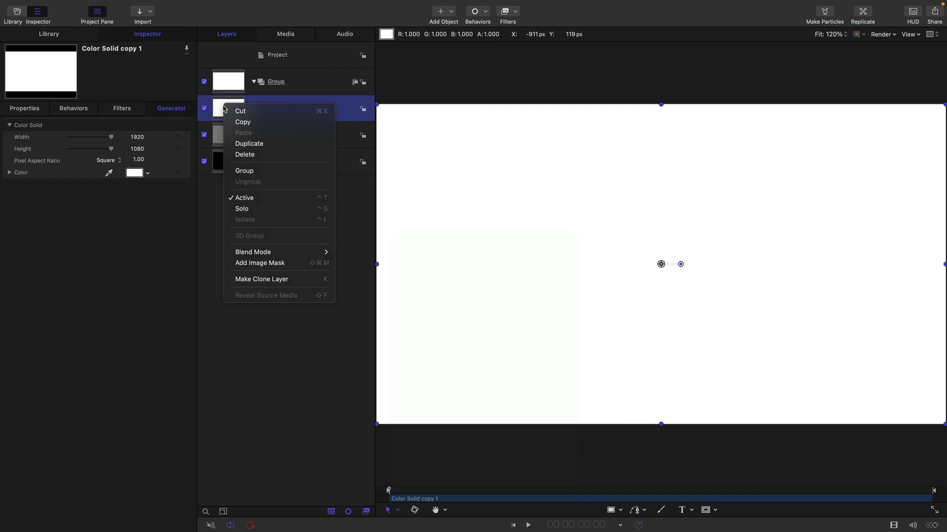
left_click(294, 280)
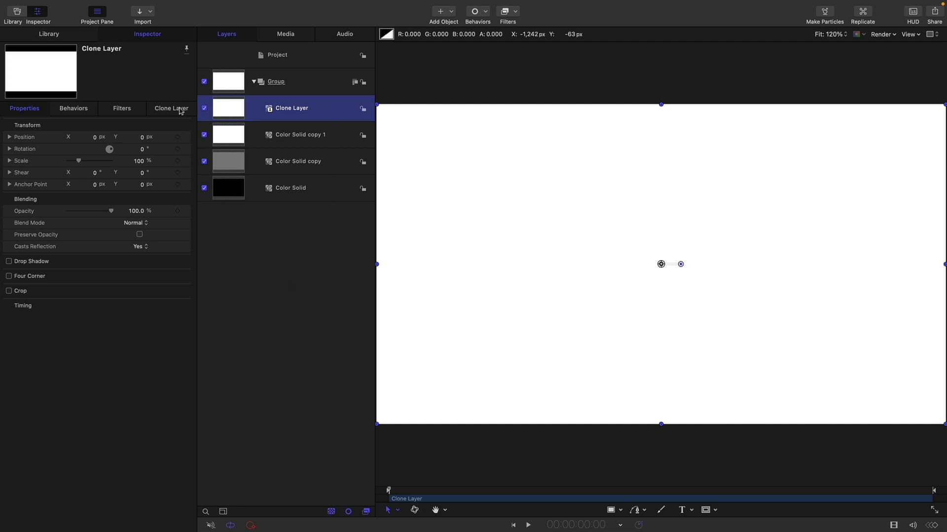
left_click(176, 109)
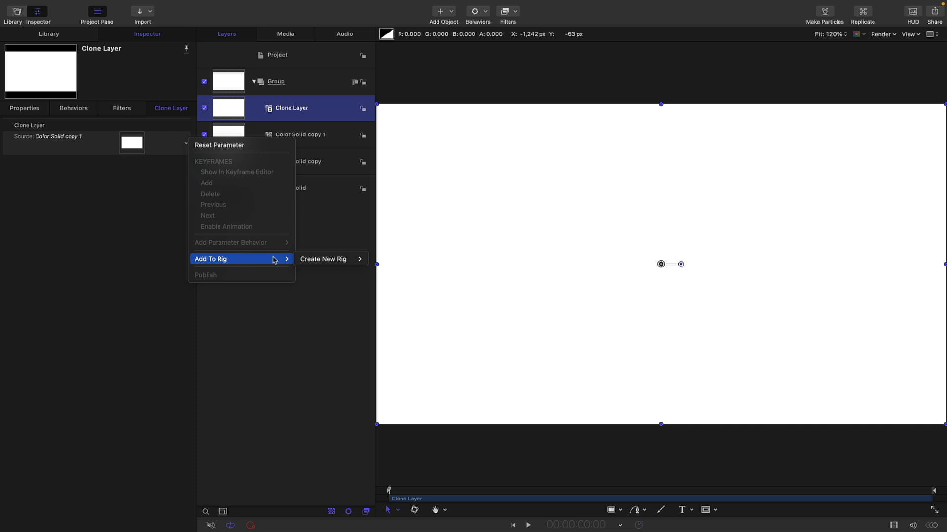
mouse_move(328, 260)
left_click(409, 276)
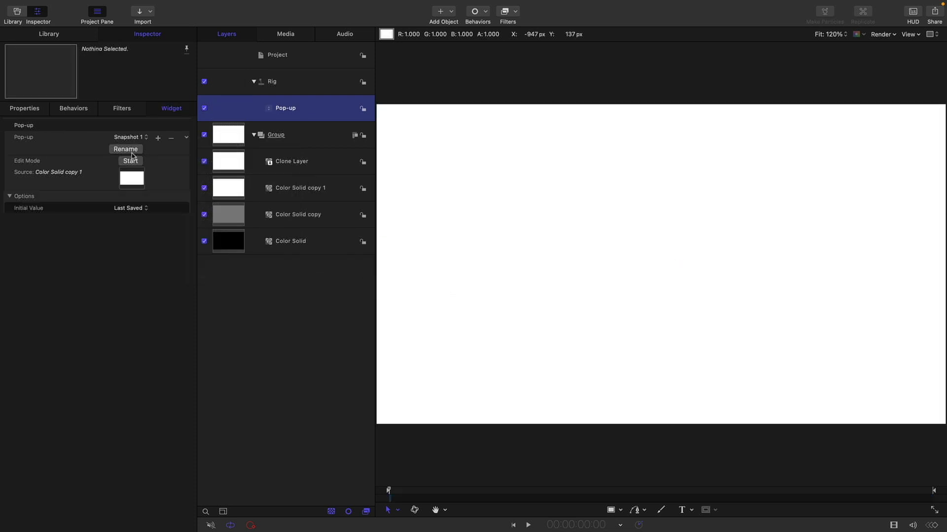
Step: Rename the pop-up's Snapshot 1 to White
left_click(135, 137)
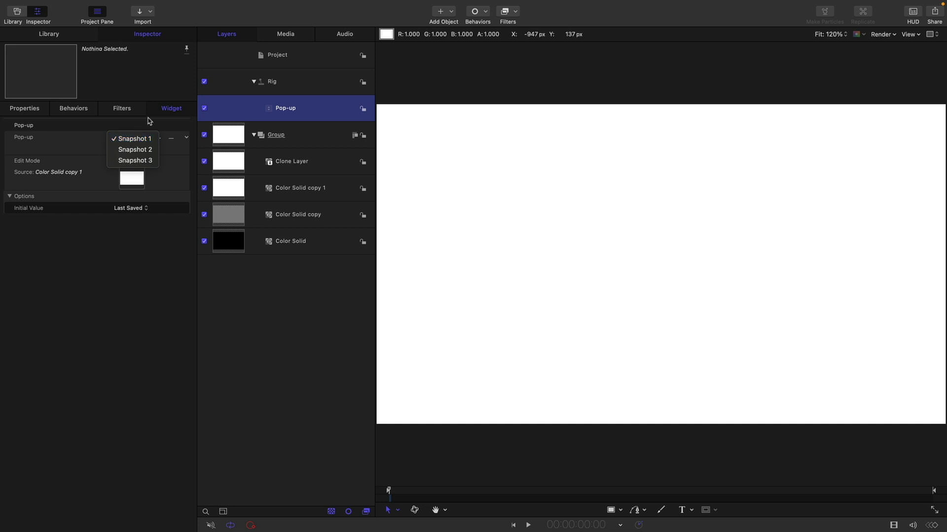
double_click(135, 141)
type("White")
key("Return")
Step: Make Snapshot 2 use the grey solid as clone source and name it Grey
left_click(140, 137)
left_click(133, 148)
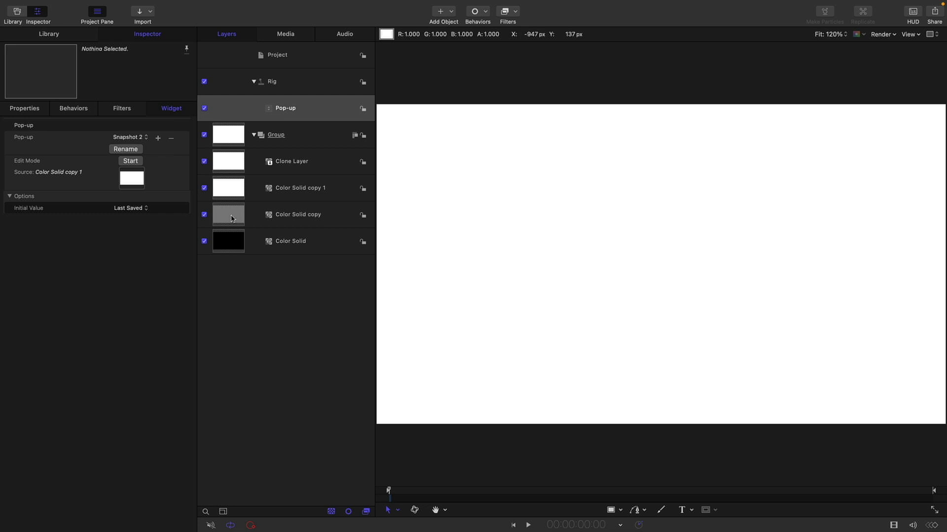
left_click_drag(231, 219, 129, 181)
left_click(126, 150)
type("Grey")
key("Return")
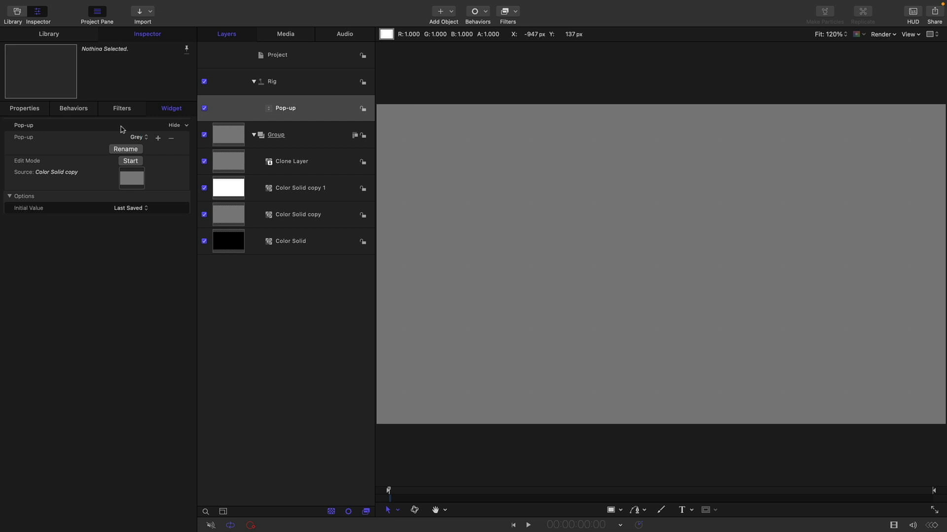
Step: Name Snapshot 3 Black and set the black solid as its clone source
left_click(140, 137)
left_click(133, 148)
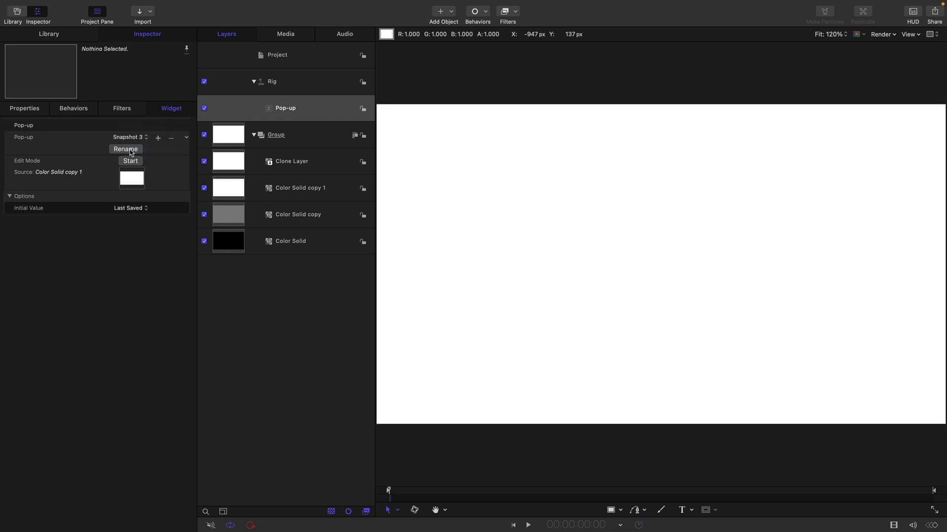
left_click(131, 150)
type("Black")
key("Return")
left_click_drag(242, 249, 126, 177)
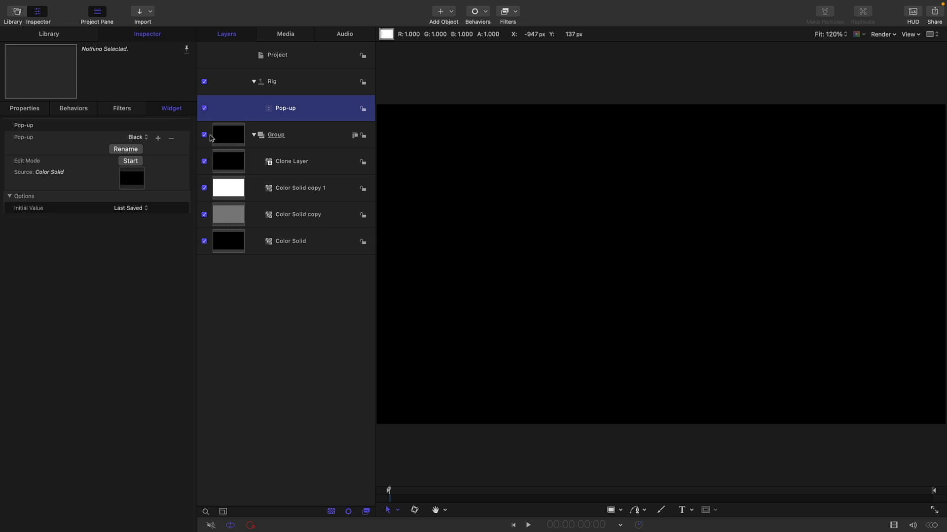
Step: Publish the Pop-up parameter and rename it BG Colour
left_click(188, 138)
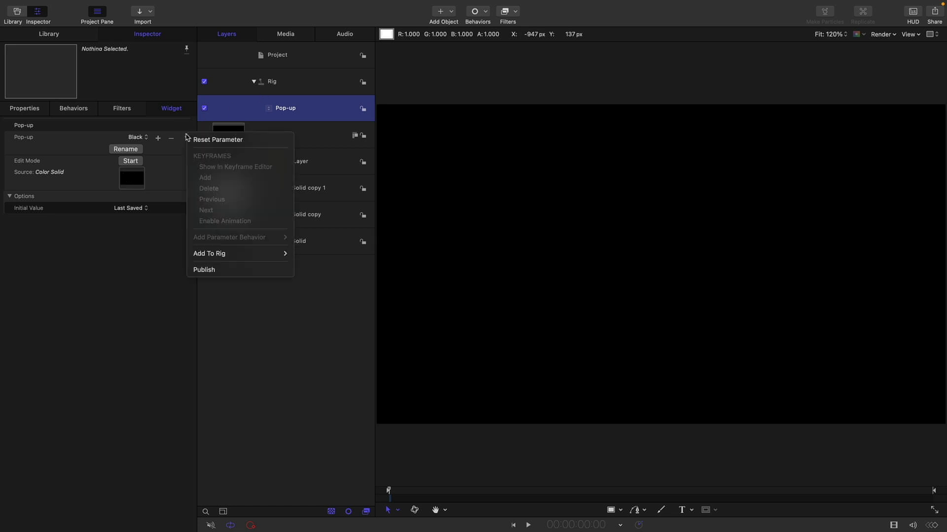
left_click(216, 270)
left_click(303, 51)
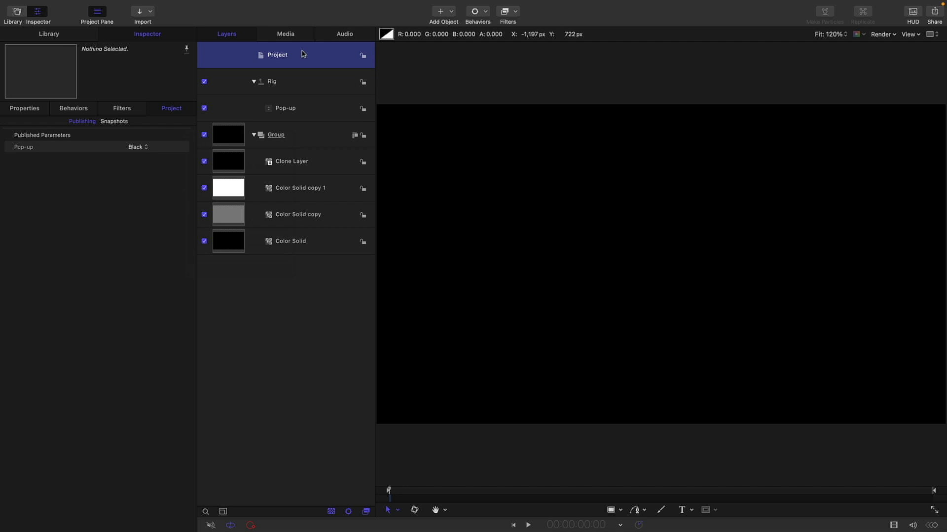
left_click(35, 147)
left_click(34, 147)
type("BG")
type(" Colour")
key("Return")
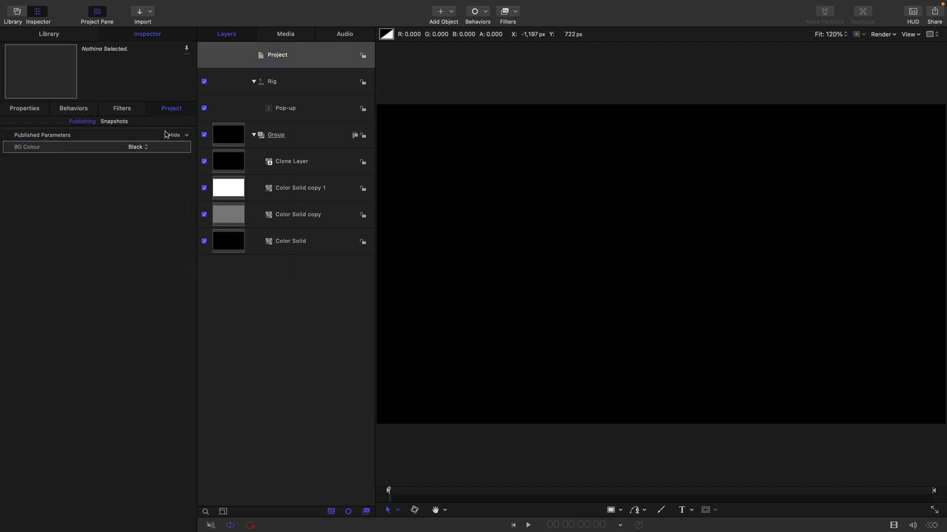
Step: Test BG Colour by switching to White, then set it back to Black
left_click(140, 147)
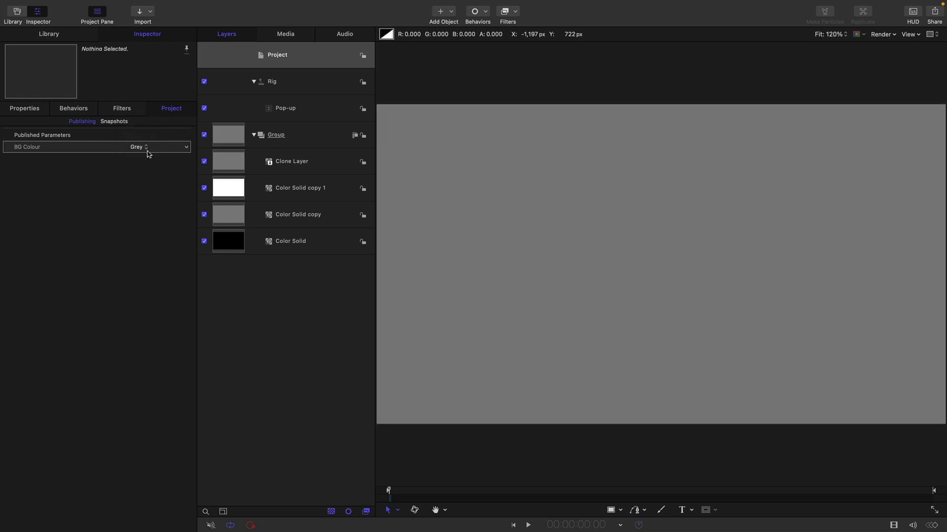
left_click(146, 147)
left_click(142, 136)
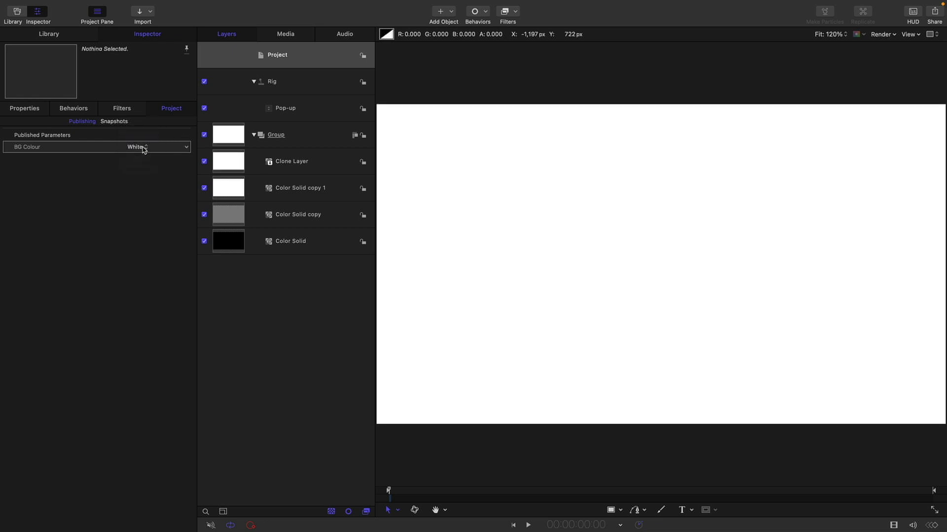
left_click(145, 147)
left_click(136, 170)
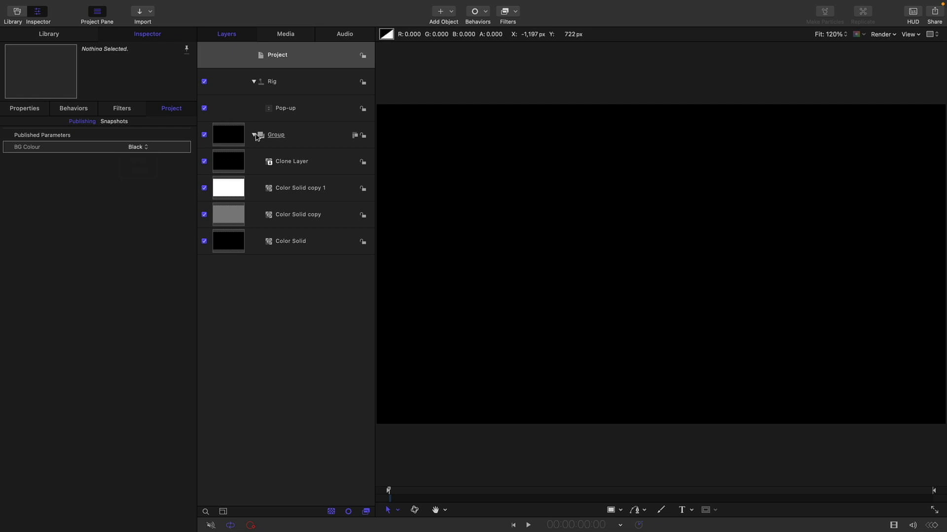
Step: Rename the colour-solid group to BG, collapse it, and clear the layer selection
double_click(273, 135)
type("BG")
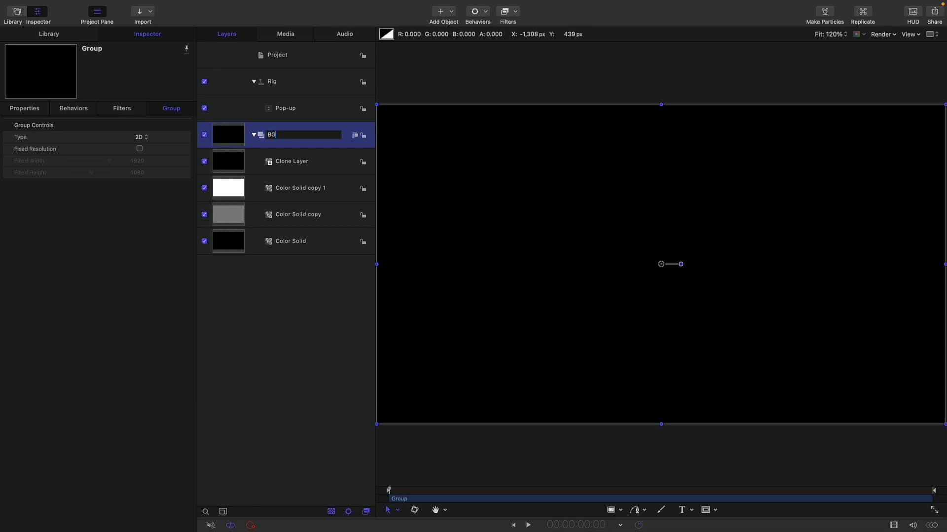
key("Return")
left_click(254, 135)
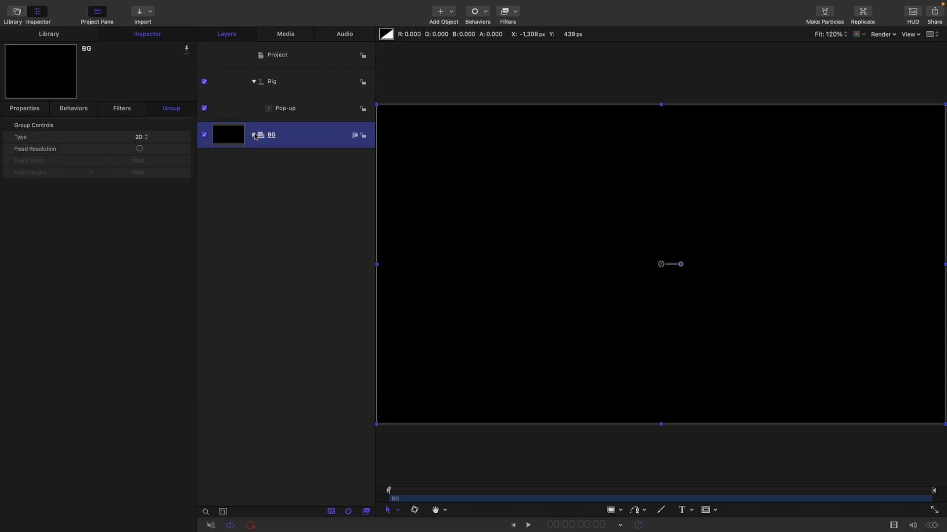
left_click(246, 272)
Step: Add a new empty group to the layer list and name it Text
right_click(246, 272)
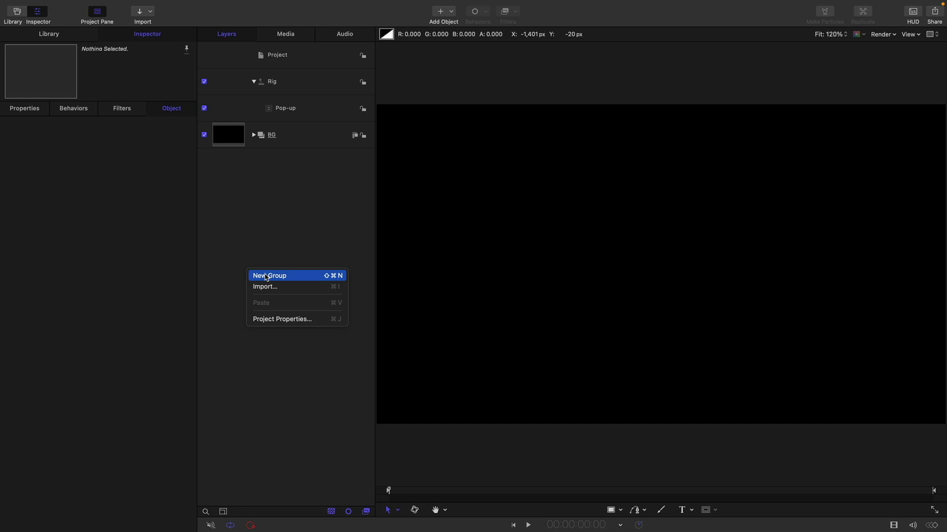
left_click(266, 277)
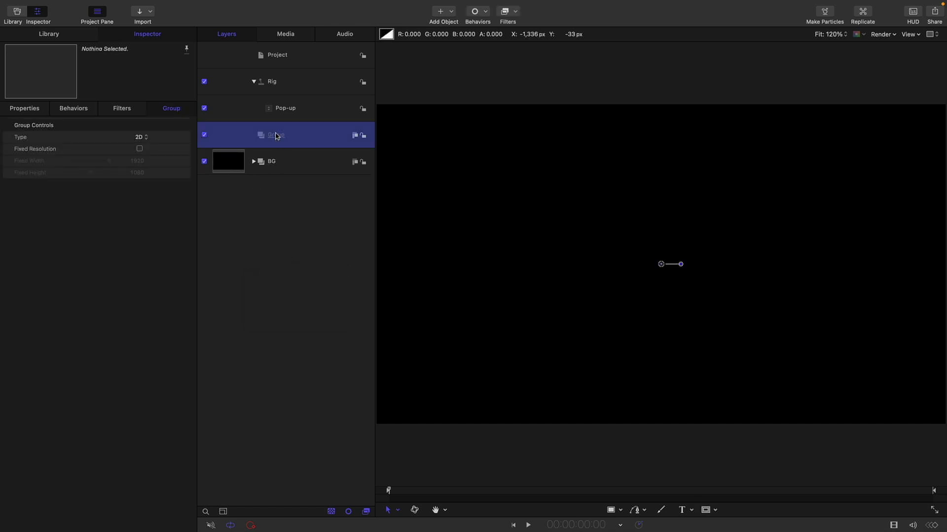
double_click(276, 135)
type("Tex")
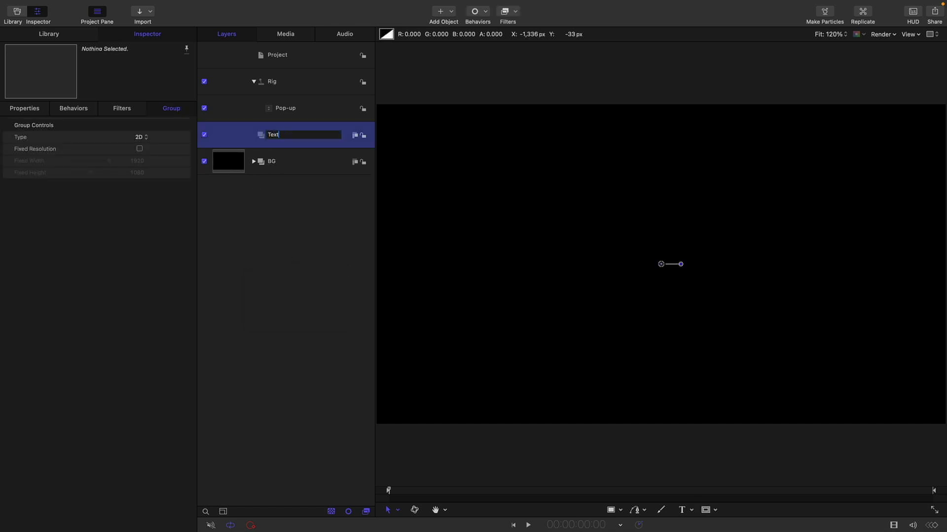
type("t")
key("Return")
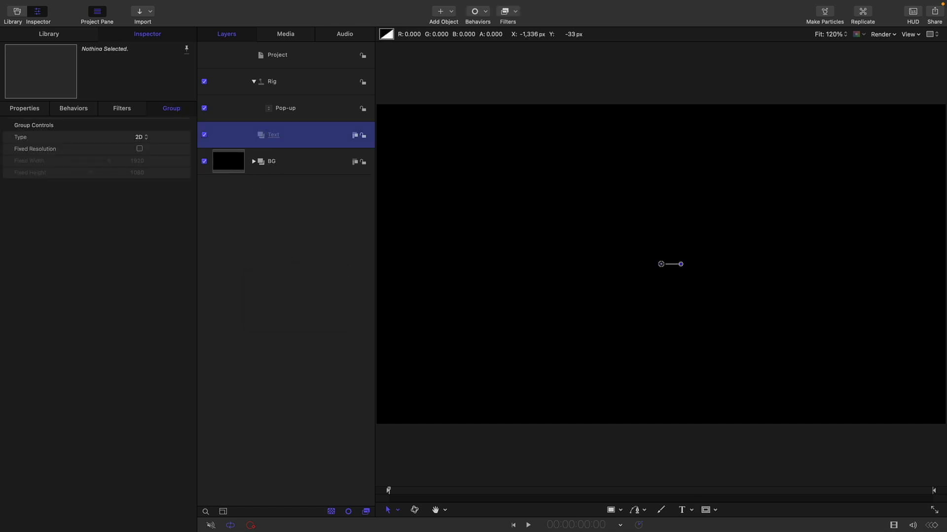
Step: Add a text layer reading CENTRED, TEXT, BLOCK on three lines
left_click(680, 511)
left_click(567, 203)
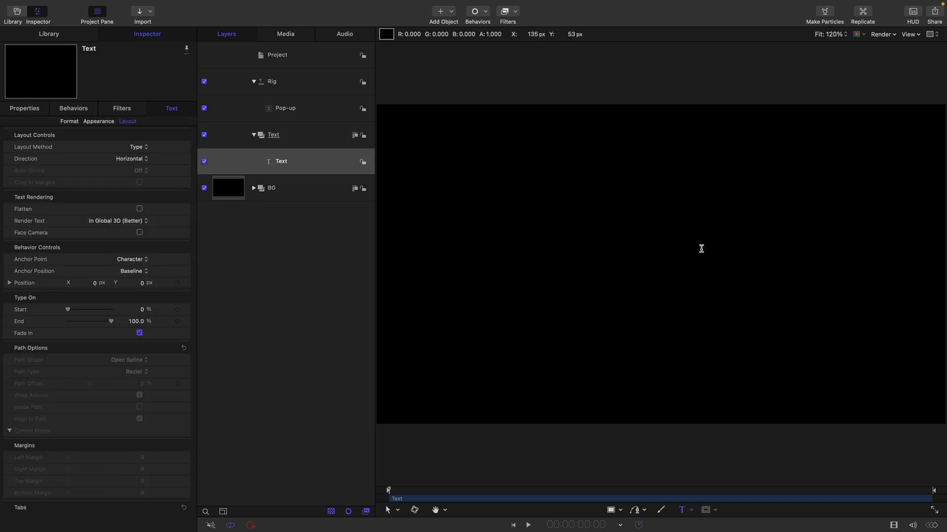
type("CENTRED")
key("Return")
type("TEXT")
key("Return")
type("BLOCK")
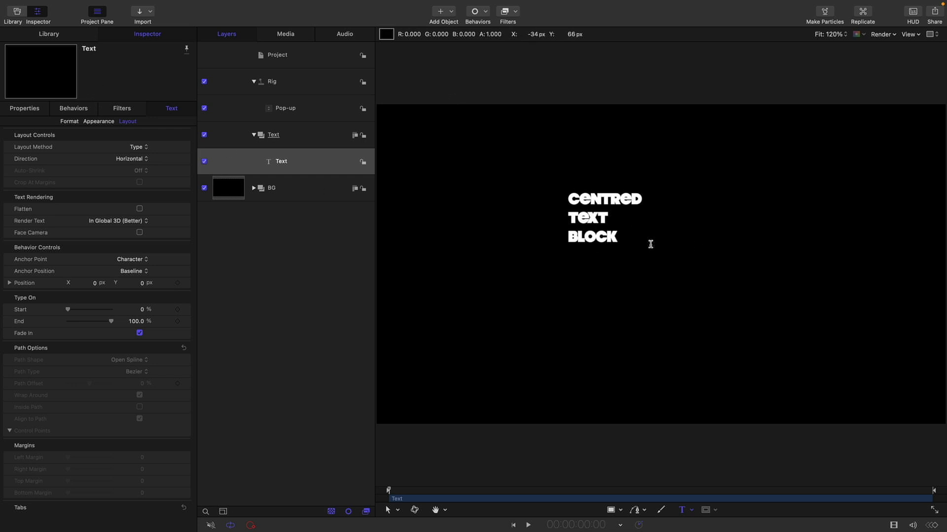
Step: Centre-align all the text, set its size to 200 and line spacing to -59.2
left_click(68, 122)
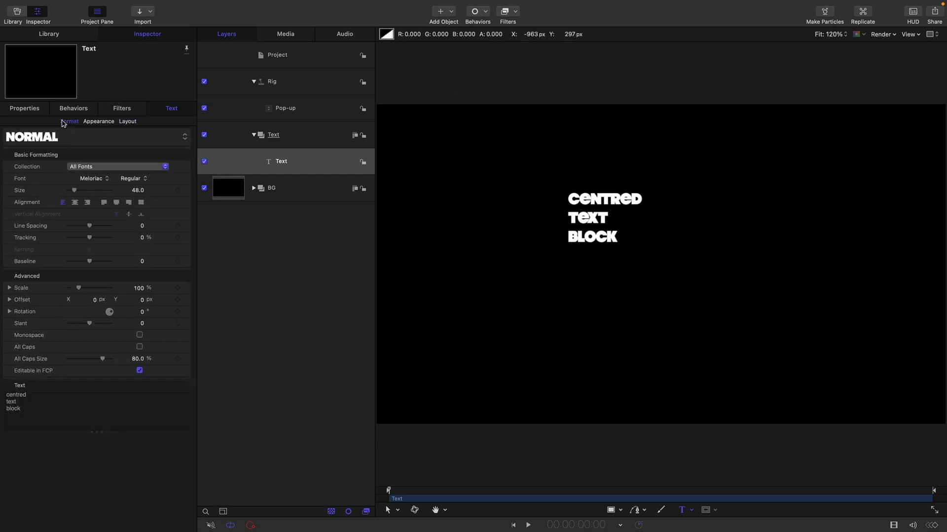
left_click(75, 203)
left_click(35, 408)
key("super+a")
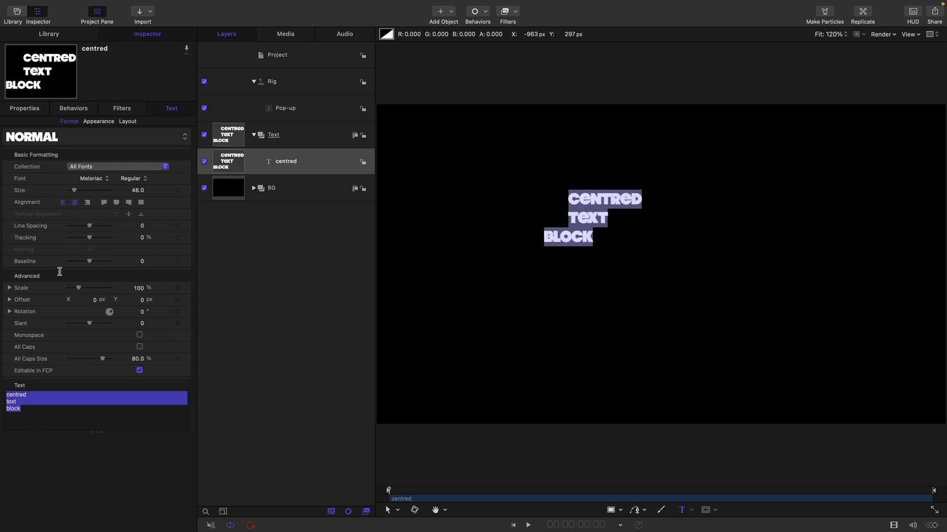
left_click(76, 203)
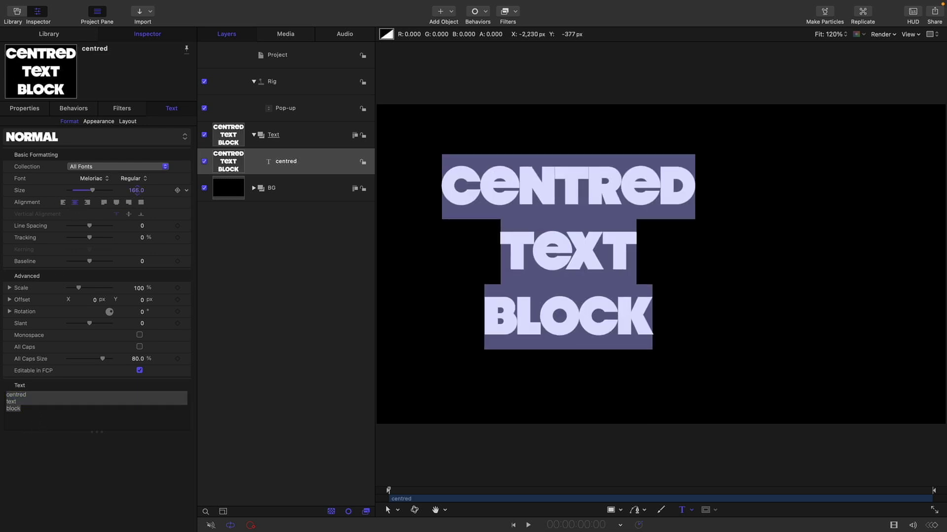
left_click_drag(137, 192, 139, 195)
left_click(138, 194)
type("200")
key("Return")
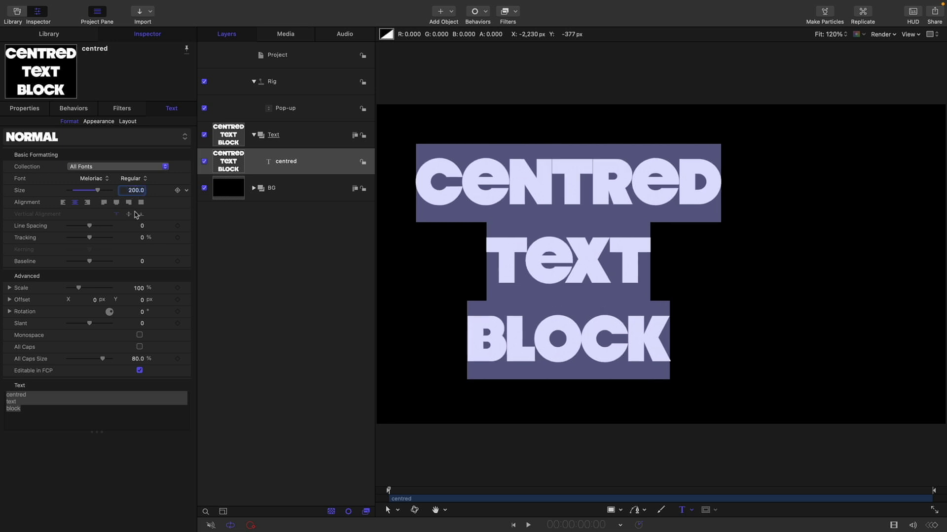
left_click_drag(143, 230, 113, 230)
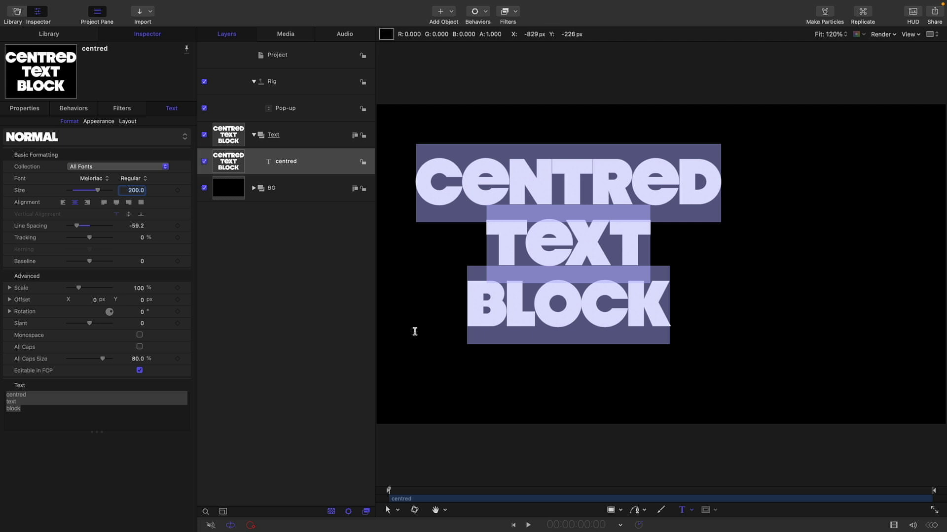
Step: Reset the text layer's Transform so the text block re-centres on the canvas
left_click(21, 111)
right_click(100, 123)
left_click(133, 130)
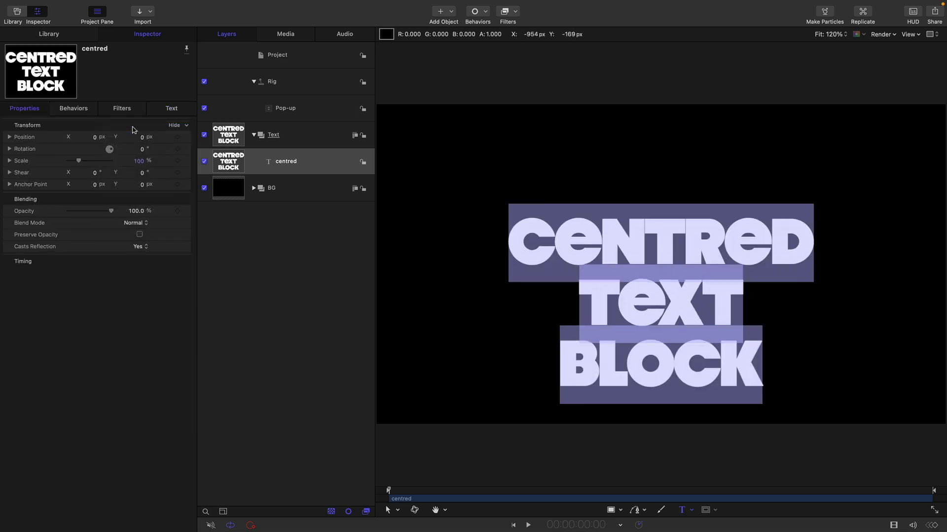
Step: Raise the text's Baseline to 125 and deselect it
left_click(171, 108)
left_click(142, 262)
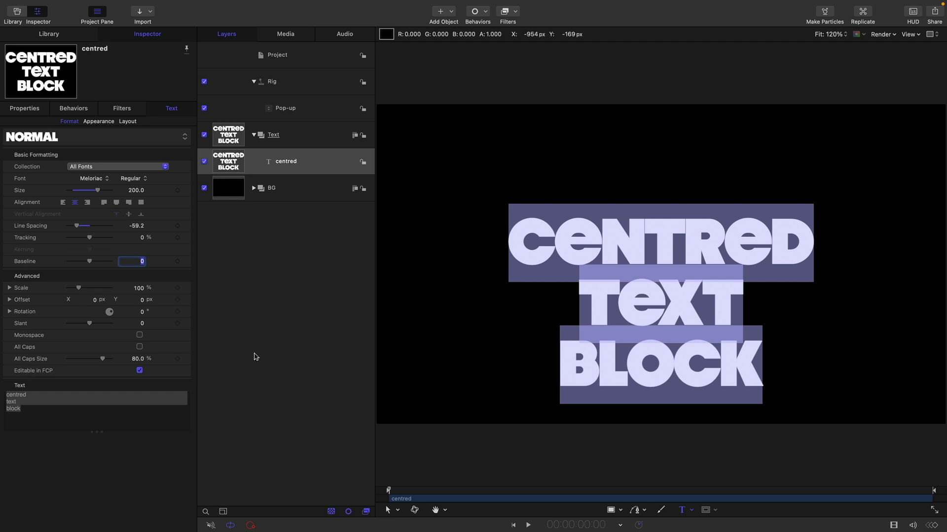
key("Return")
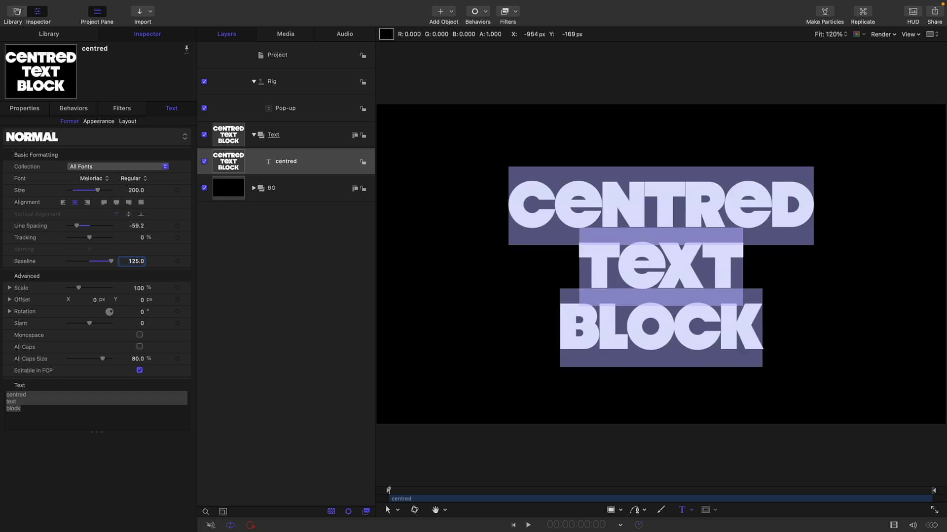
left_click(279, 319)
Step: Draw a large paragraph text box across the canvas with the Text tool
left_click(719, 250)
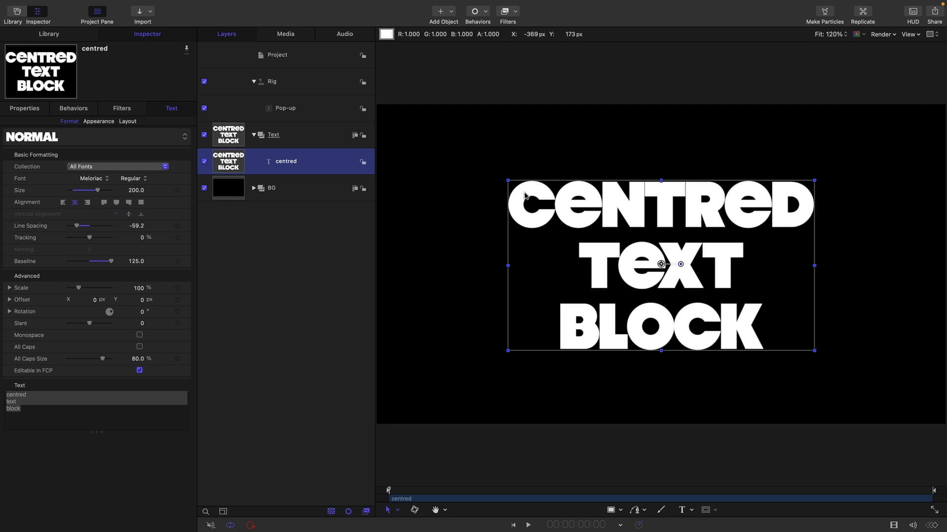
left_click(23, 109)
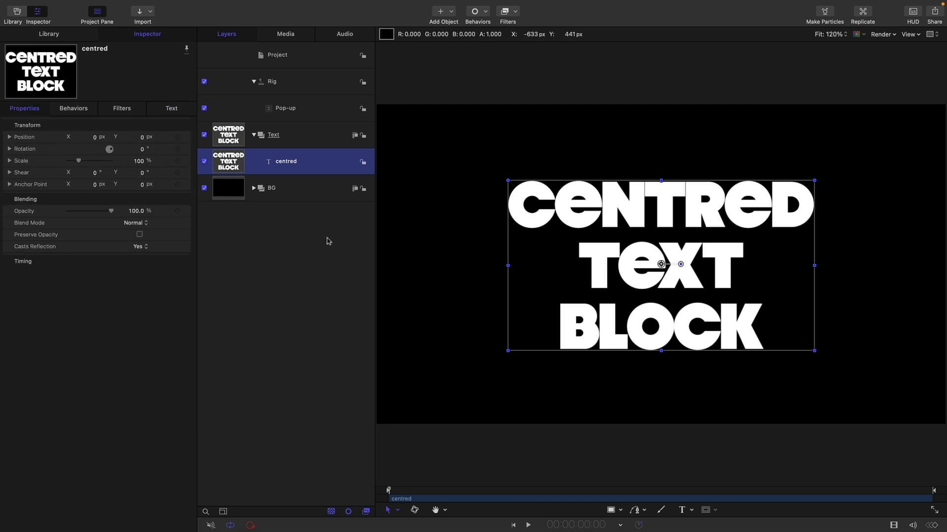
left_click(682, 509)
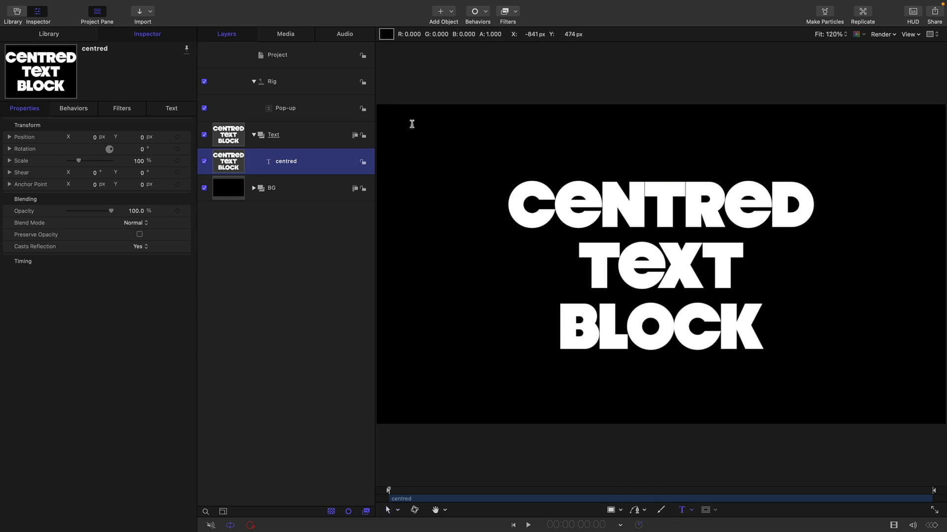
left_click_drag(412, 122, 893, 395)
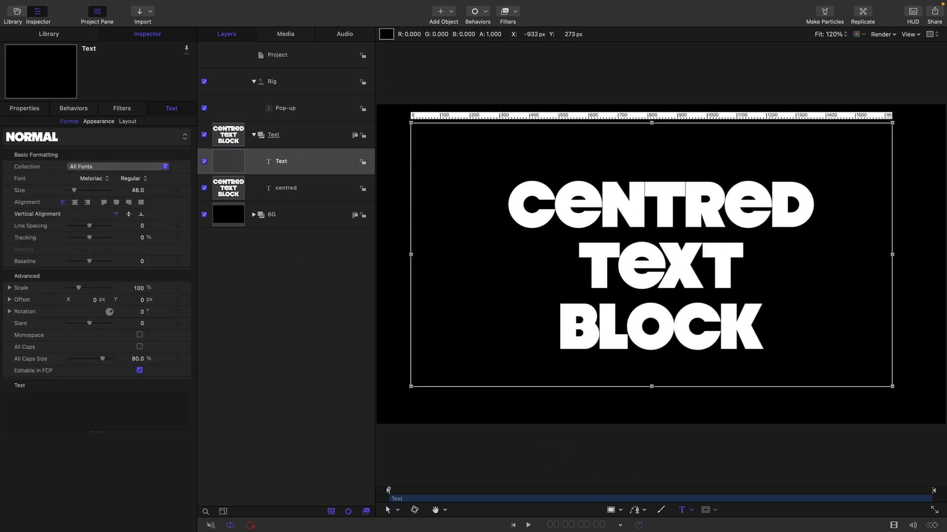
Step: Set the paragraph box's margins to Left -810, Right 810, Top 480, Bottom -480
left_click(128, 121)
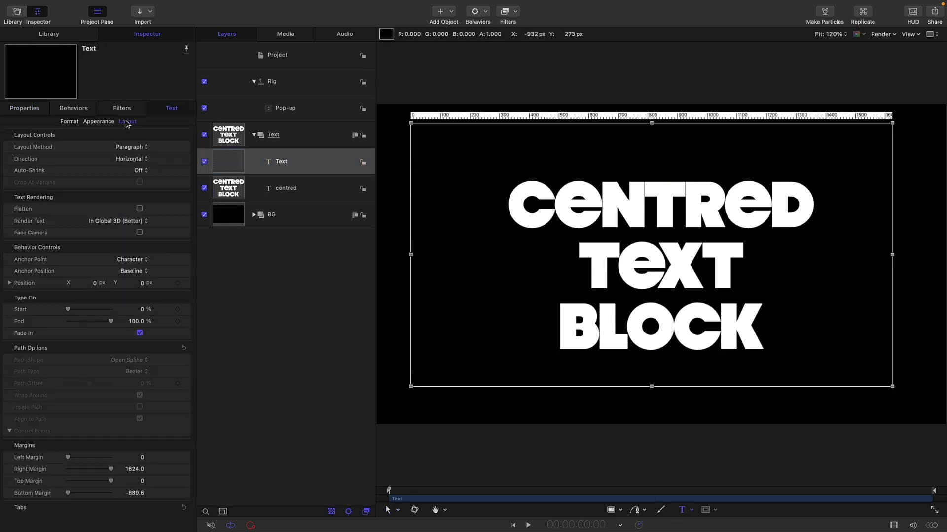
left_click(142, 458)
mouse_move(363, 531)
type("-")
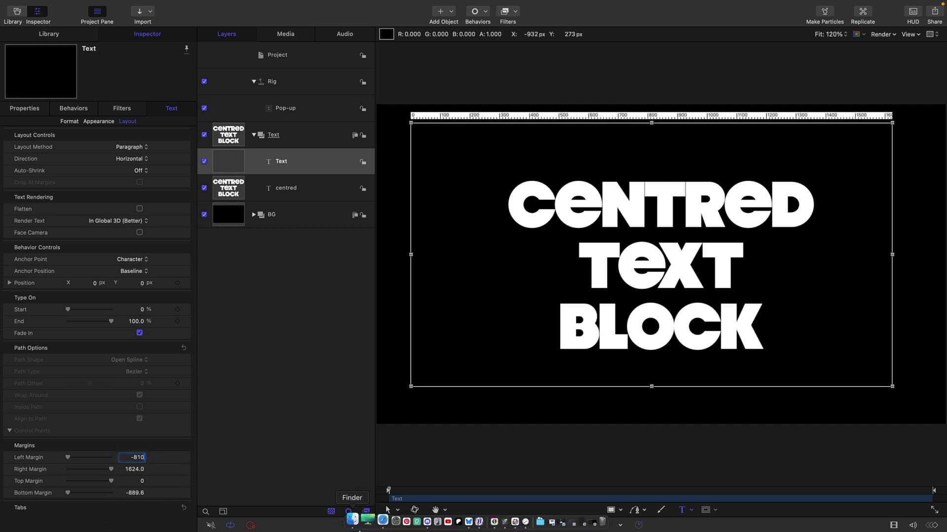
type("810")
key("Return")
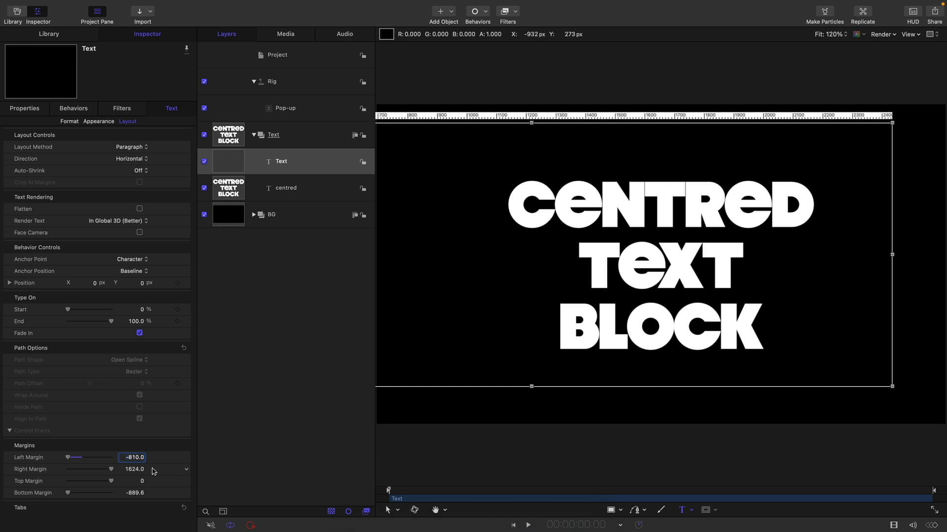
left_click(133, 468)
type("810")
key("Return")
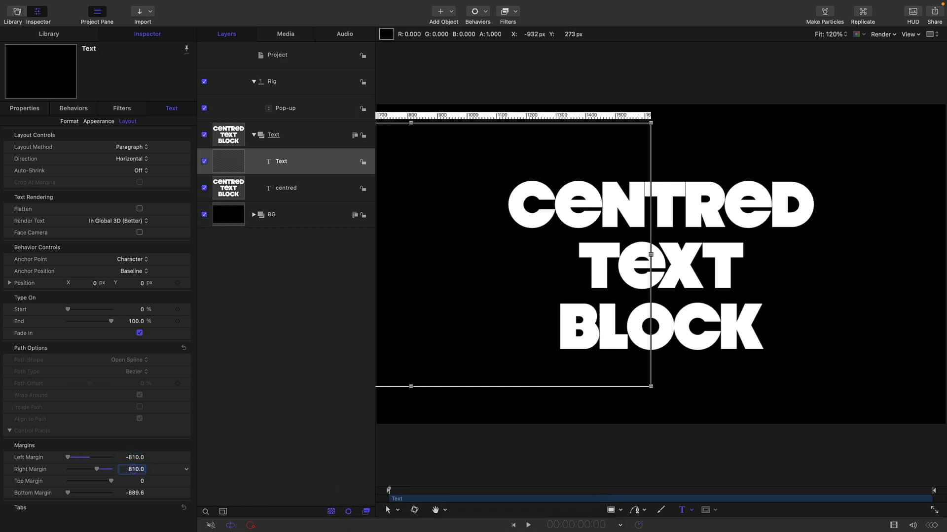
left_click(142, 482)
type("480")
key("Return")
left_click(136, 493)
type("-480")
key("Return")
Step: Reset the paragraph box's Transform position and re-enter Top Margin 480
left_click(24, 108)
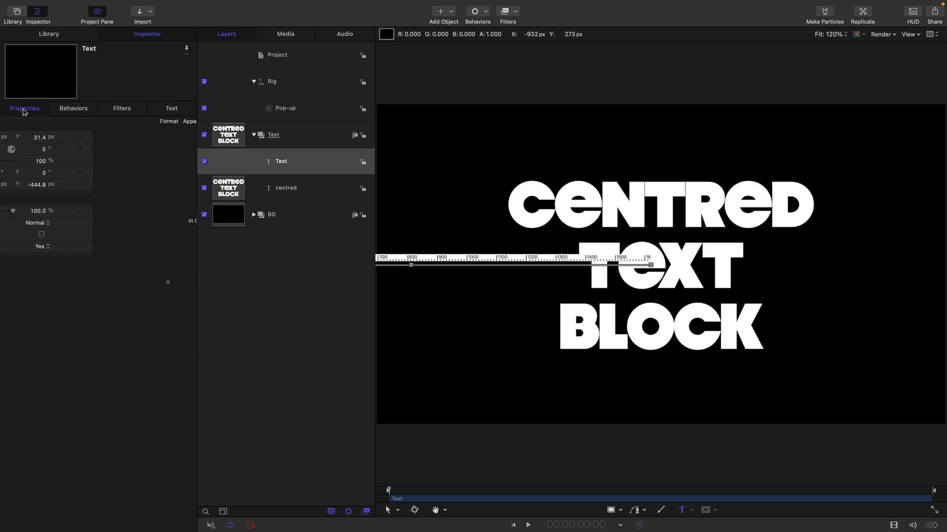
right_click(90, 126)
left_click(92, 127)
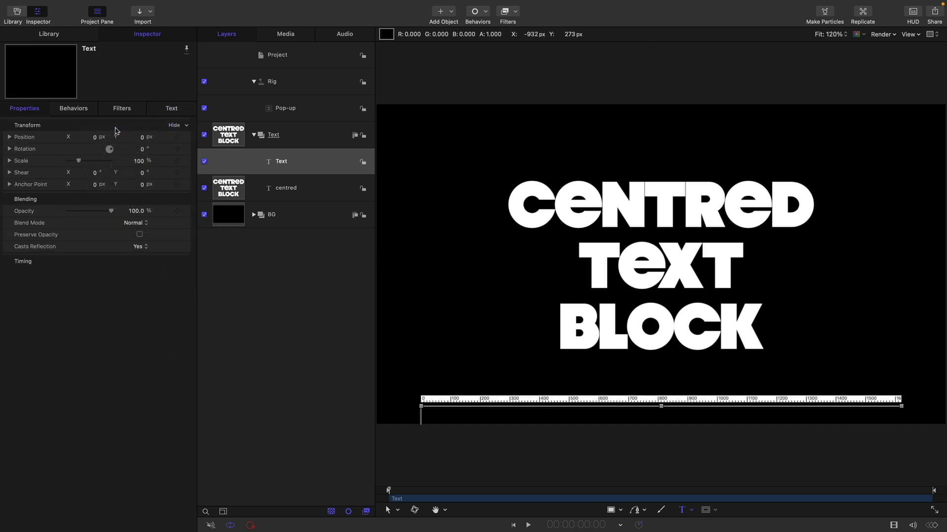
left_click(172, 108)
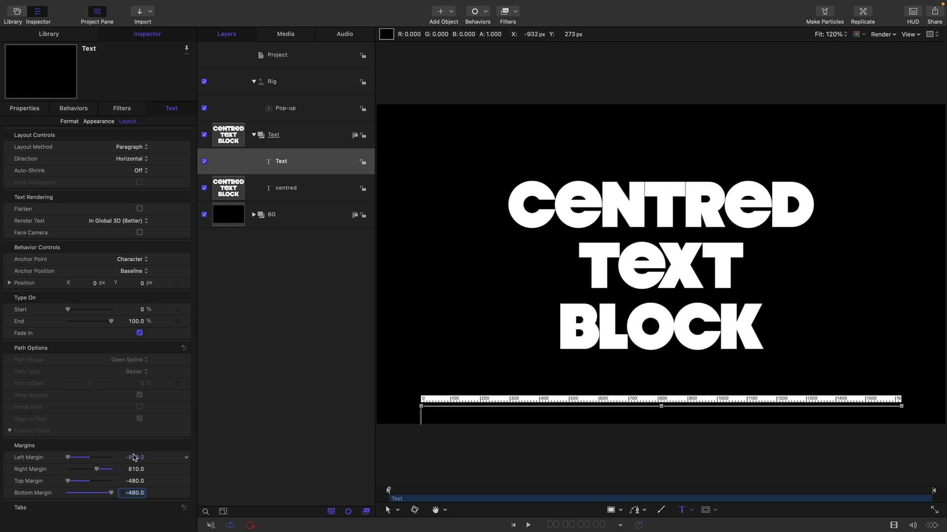
left_click(137, 481)
type("480")
key("Return")
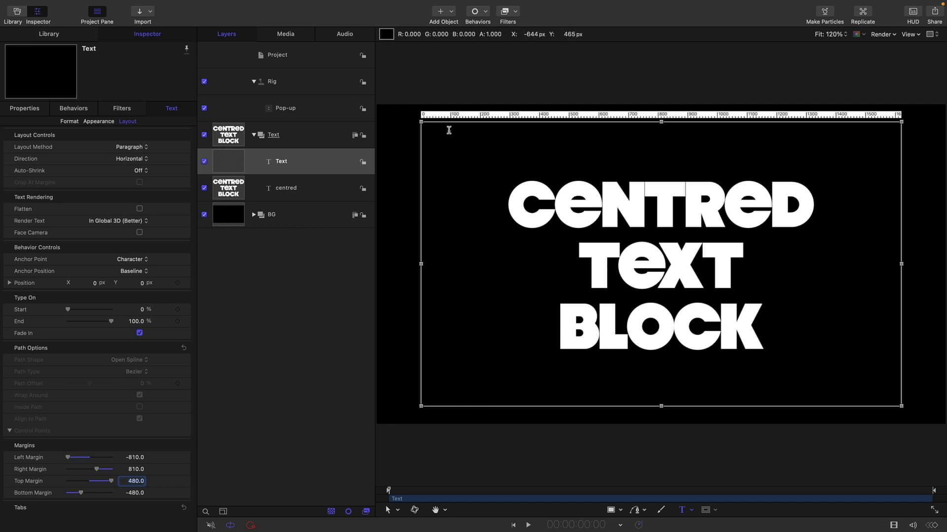
Step: Type PARAGRAPH into the box, then hide the paragraph layer
left_click(429, 134)
type("PARA")
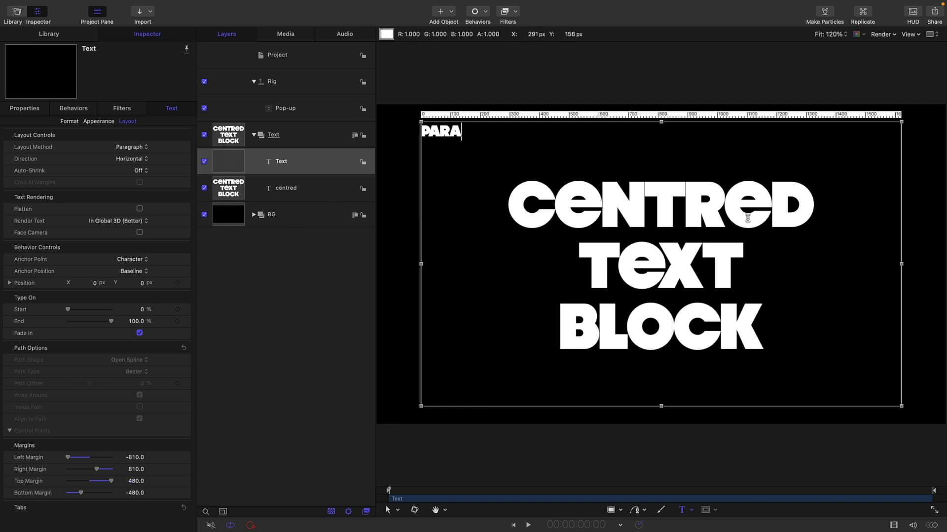
type("GRAPH")
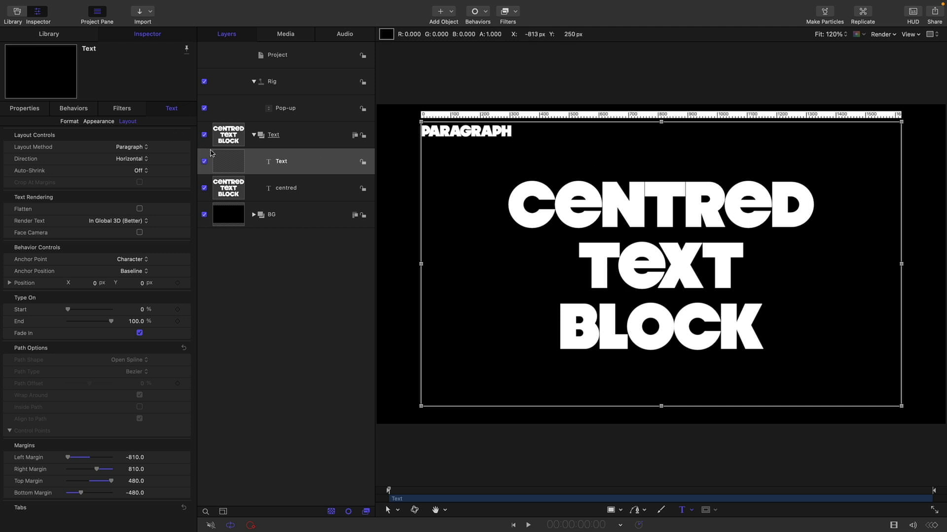
left_click(224, 138)
left_click(213, 168)
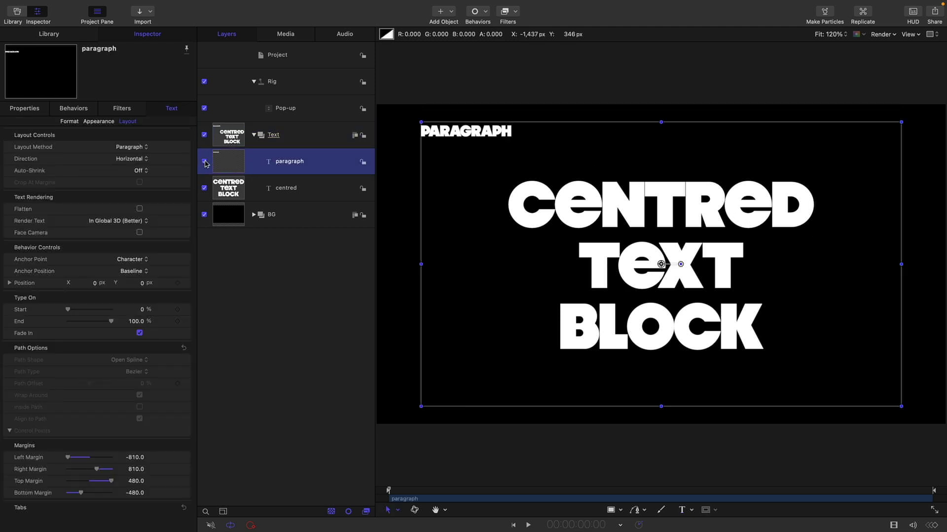
left_click(204, 162)
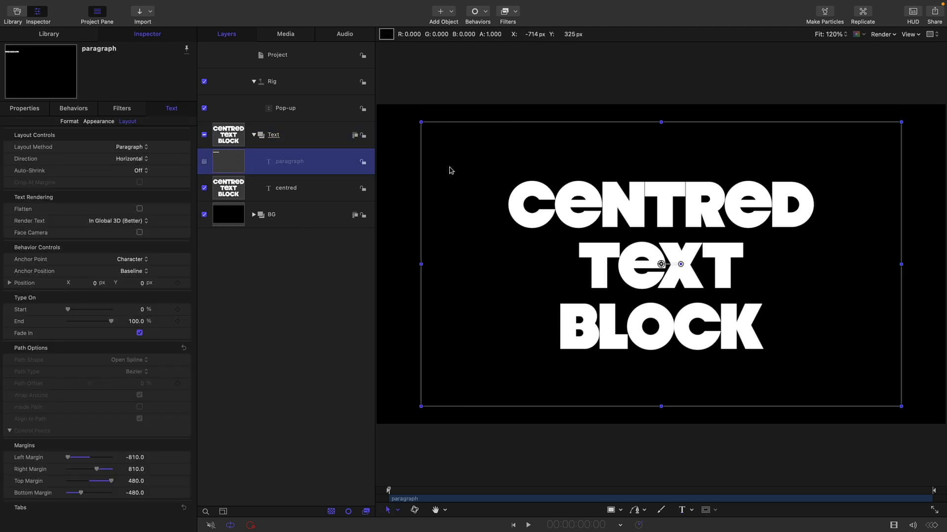
Step: Hide the centred text and add a Gradient generator group named Grey Ramp above BG
left_click(204, 189)
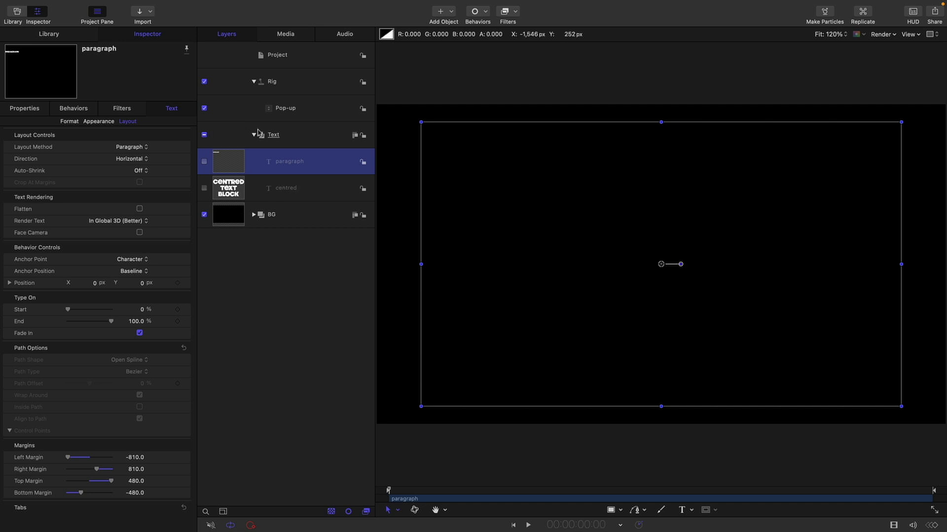
left_click(254, 134)
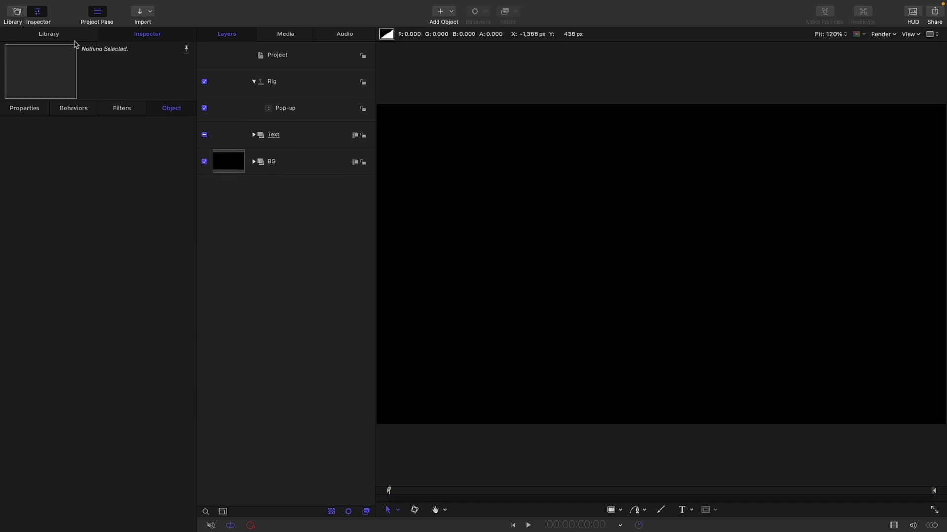
left_click(48, 34)
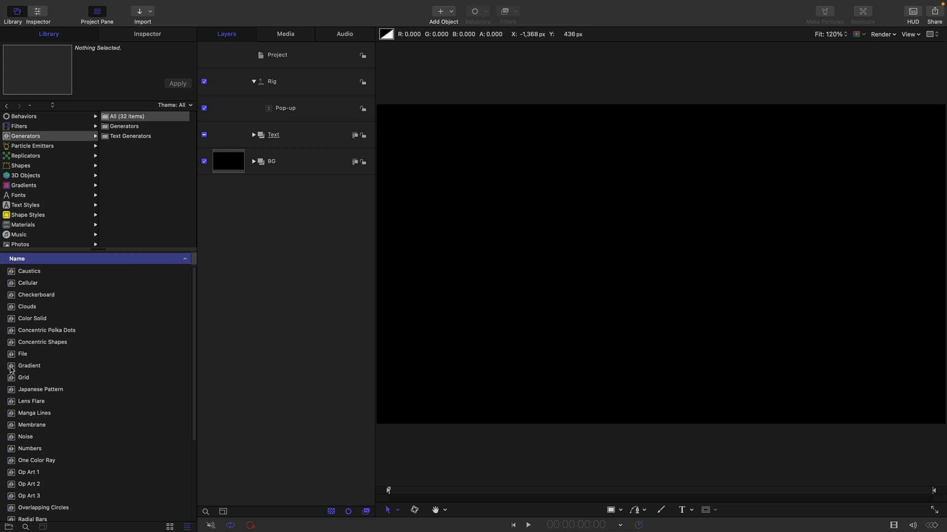
left_click_drag(10, 366, 247, 173)
left_click(229, 193)
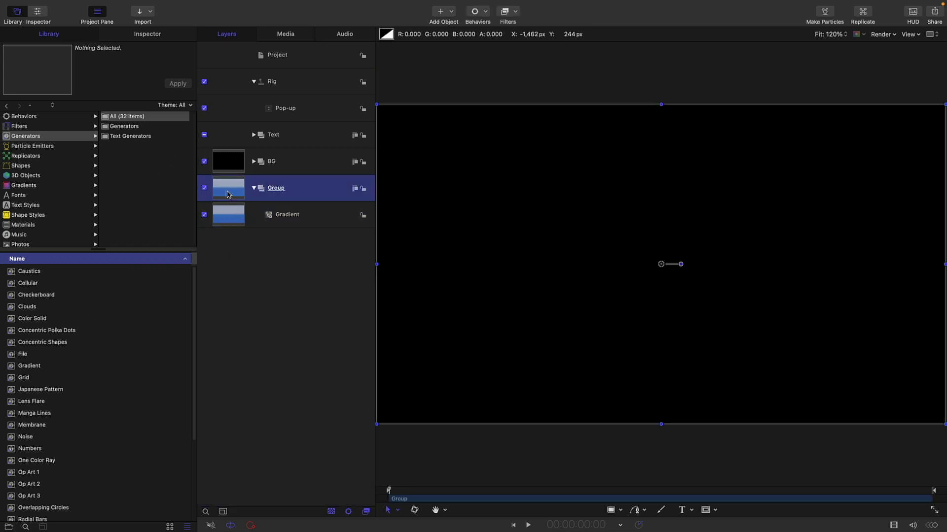
key("super+bracketright")
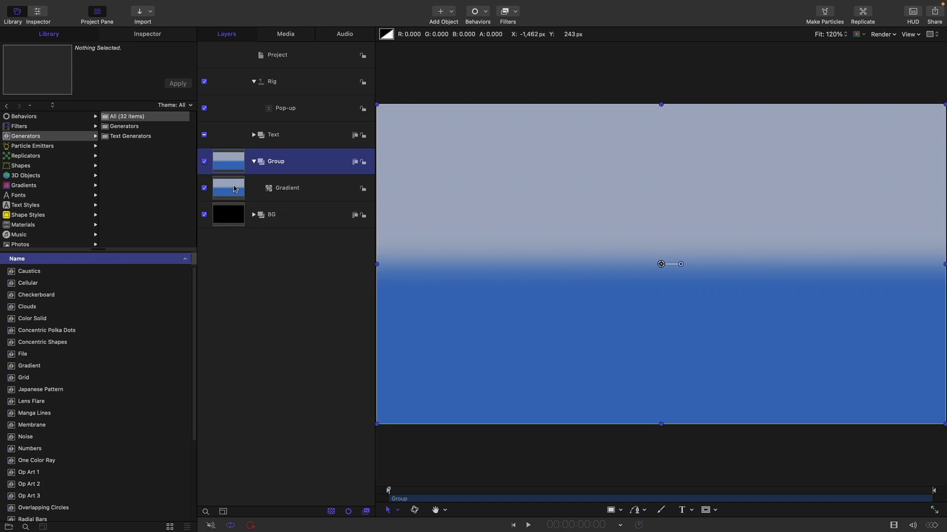
double_click(278, 167)
type("Grey Ramp")
key("Return")
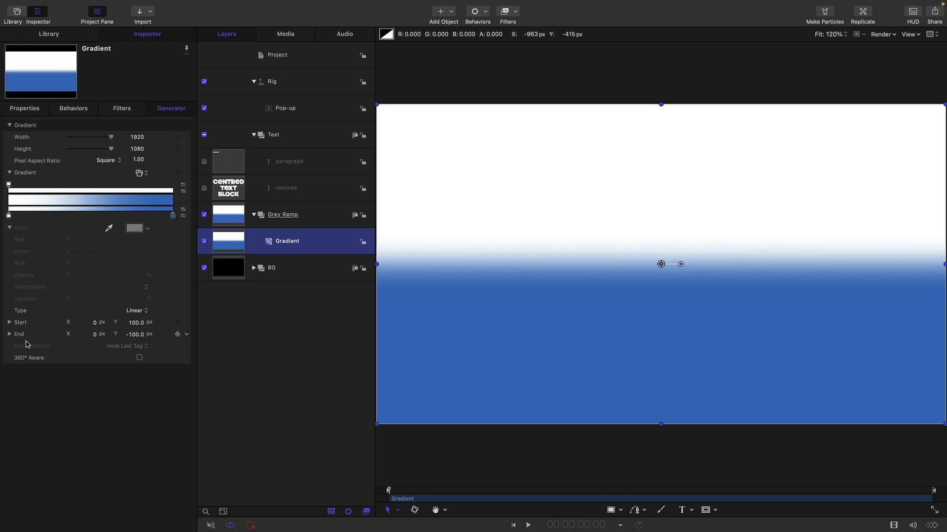
Step: Set the gradient's colour stops to white at the start and black at the end
left_click(8, 216)
left_click(134, 228)
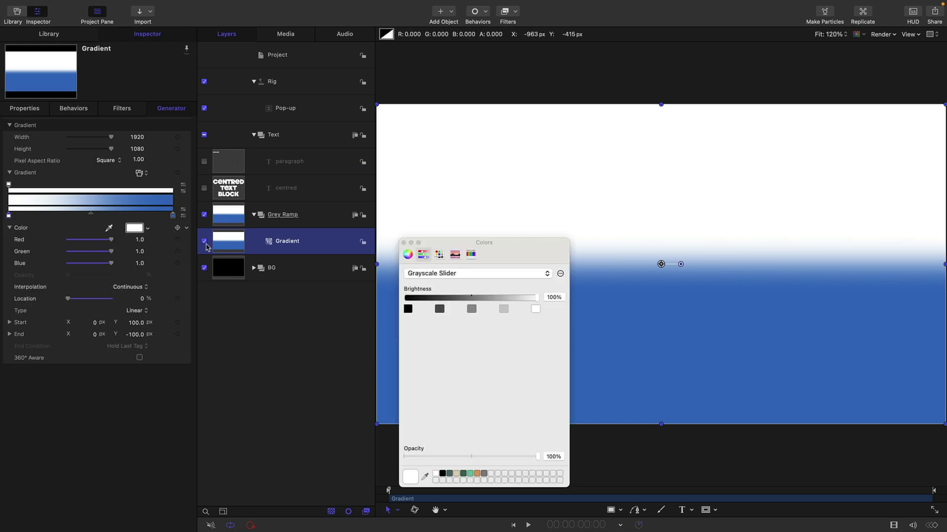
left_click(173, 216)
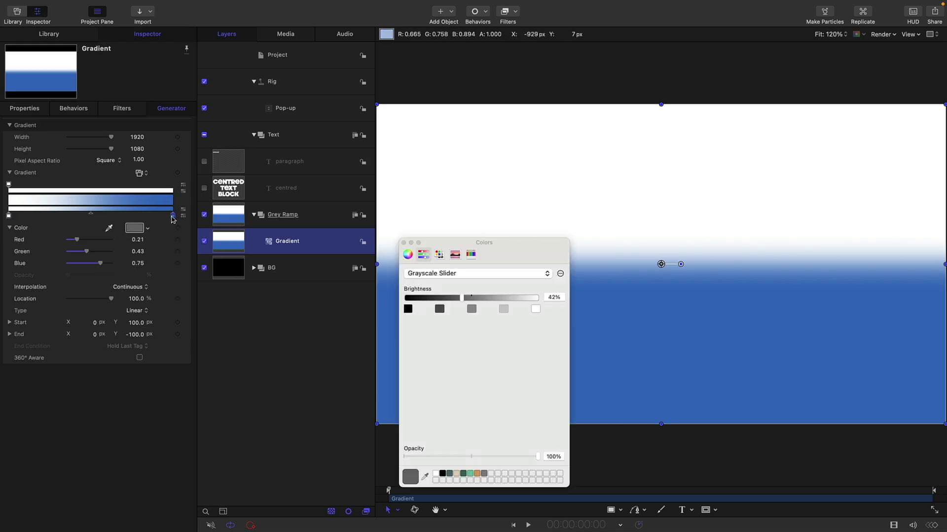
left_click(436, 273)
left_click(437, 264)
left_click(408, 309)
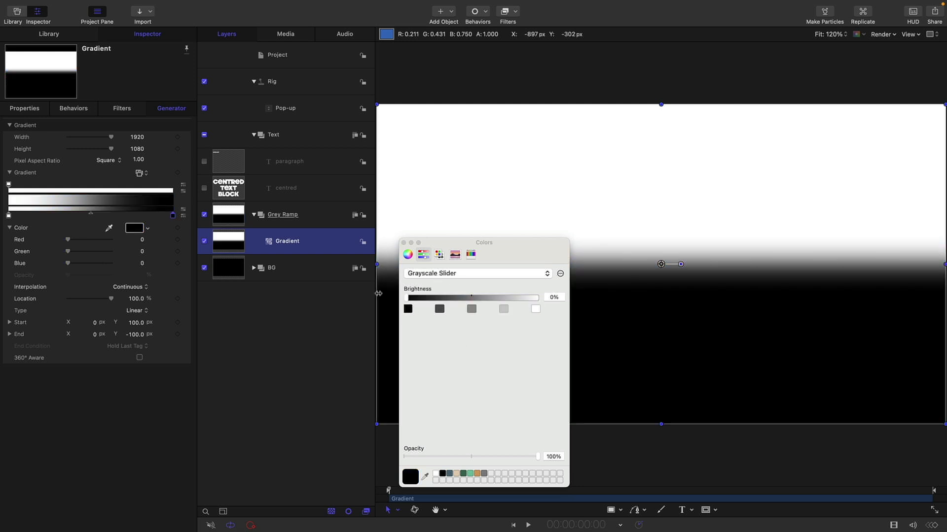
left_click(404, 244)
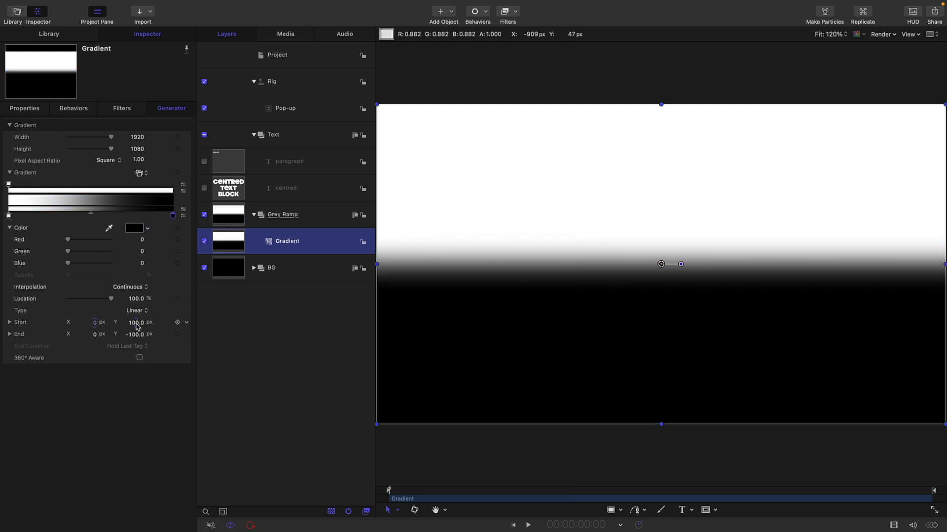
Step: Set the gradient's Start Y to 540 and End Y to -540 for a full-height ramp
left_click(134, 323)
type("540")
key("Tab")
key("Tab")
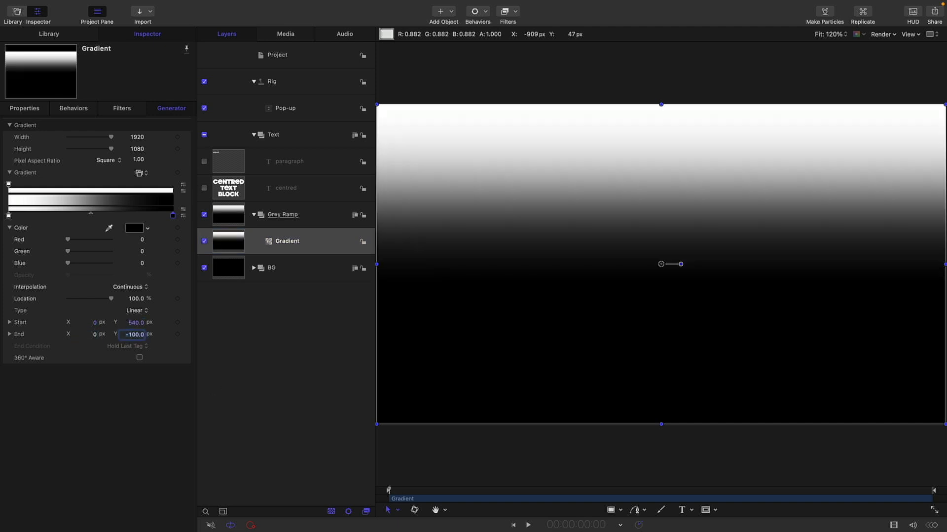
key("Return")
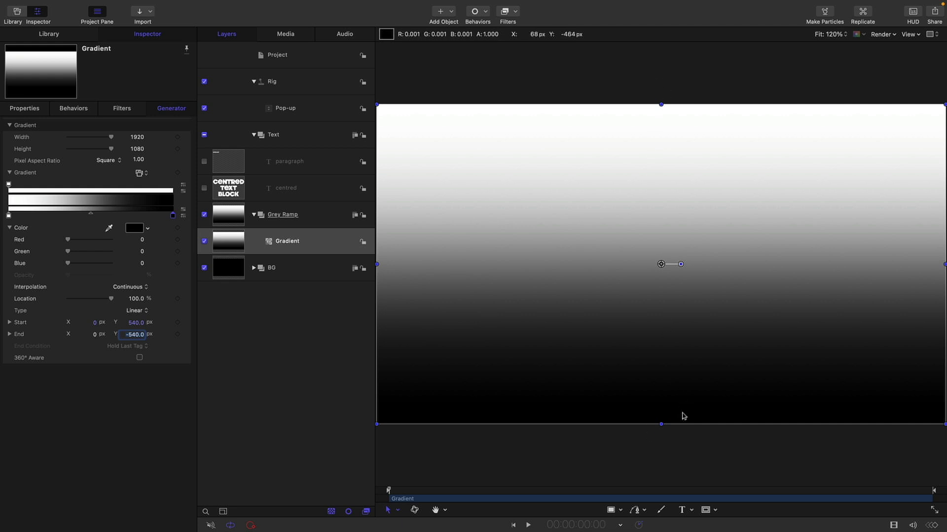
left_click(234, 244)
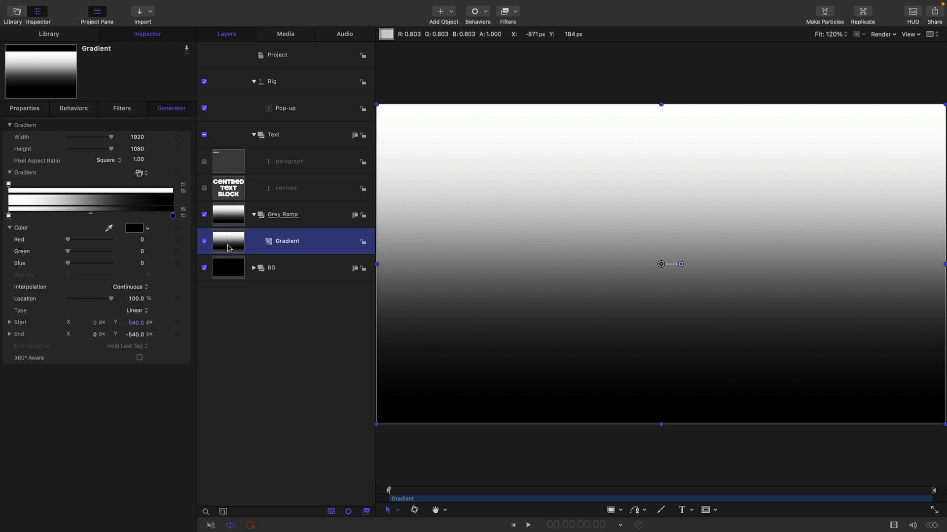
Step: Make a Gradient copy with a Constant white stop and black stop at 50%, grouped above Text
left_click_drag(228, 248, 228, 146)
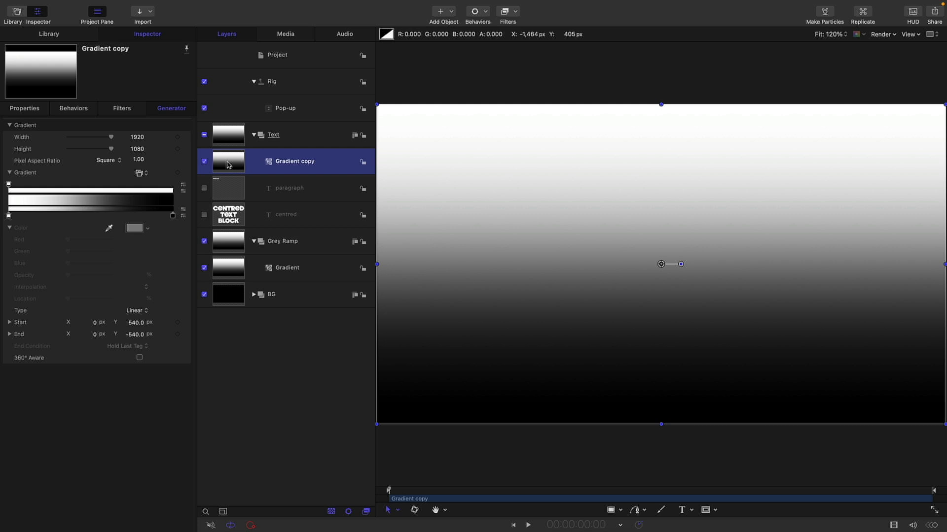
left_click(9, 216)
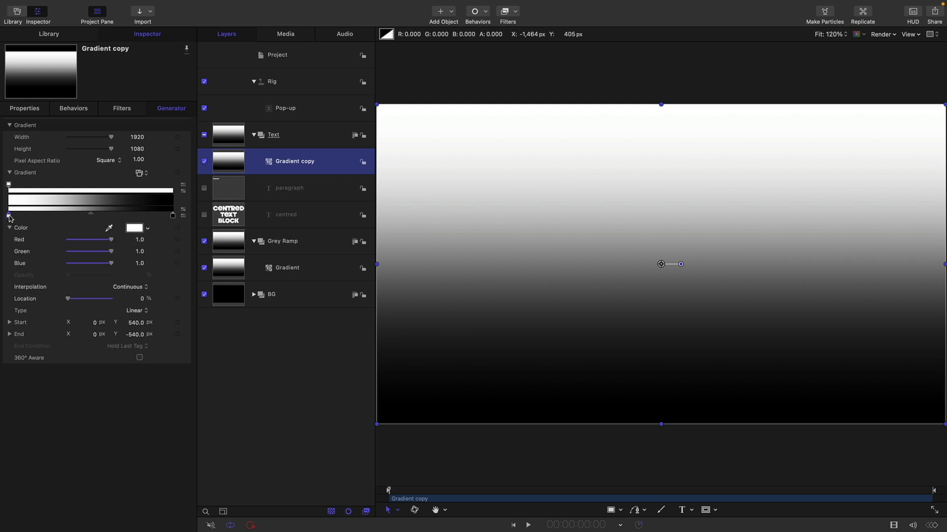
left_click(138, 287)
left_click(138, 289)
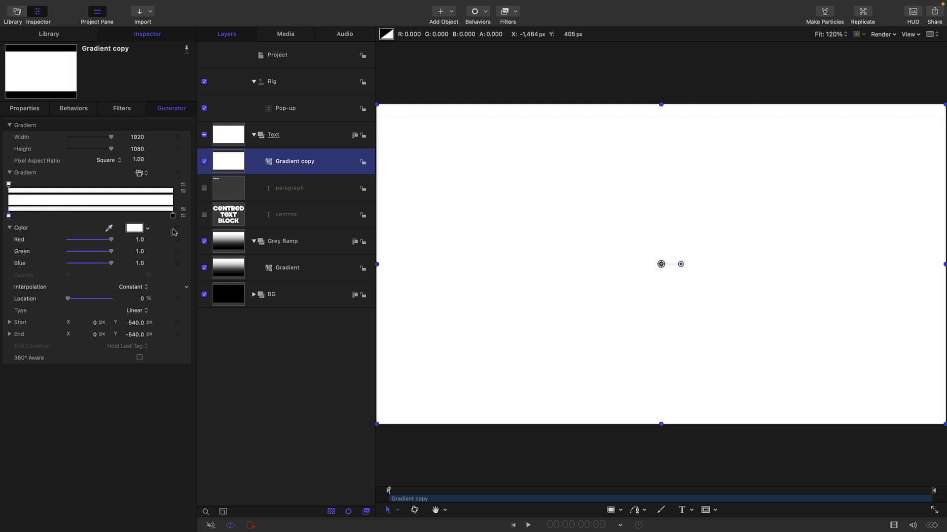
left_click(173, 215)
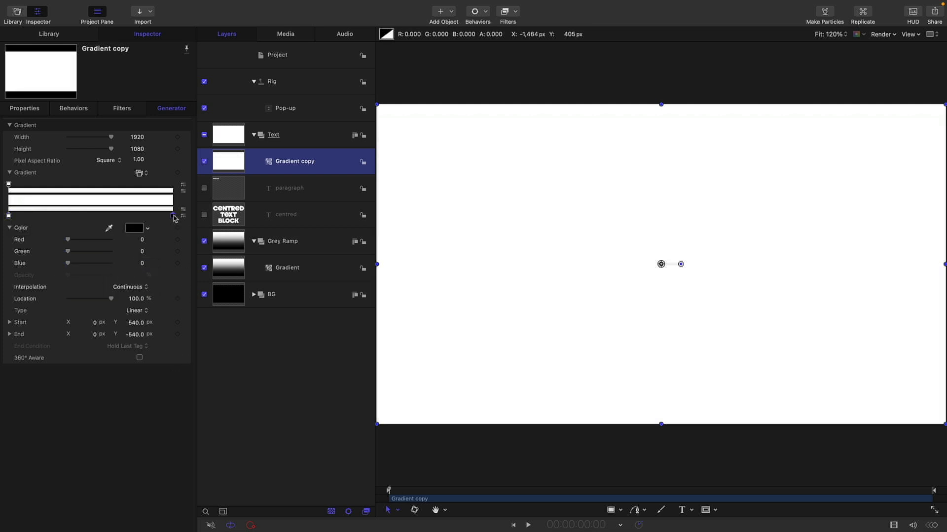
left_click(137, 298)
type("50")
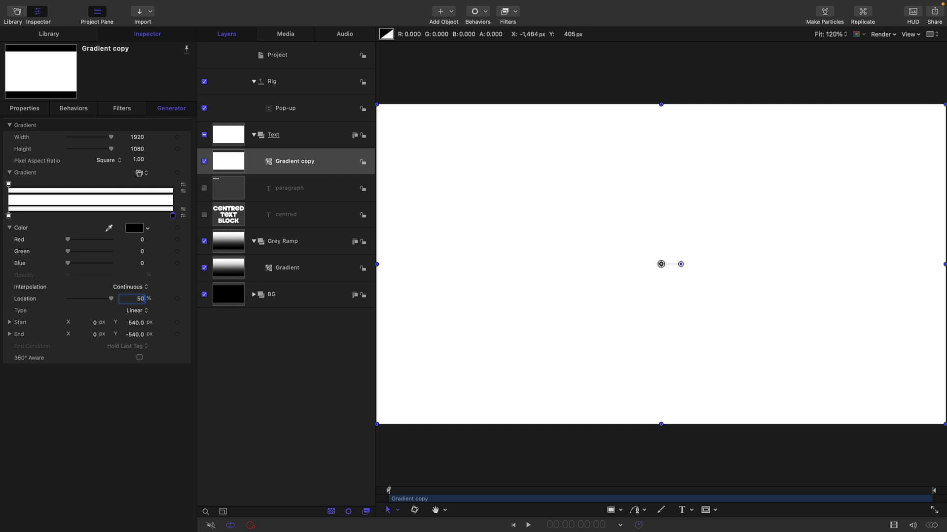
key("Return")
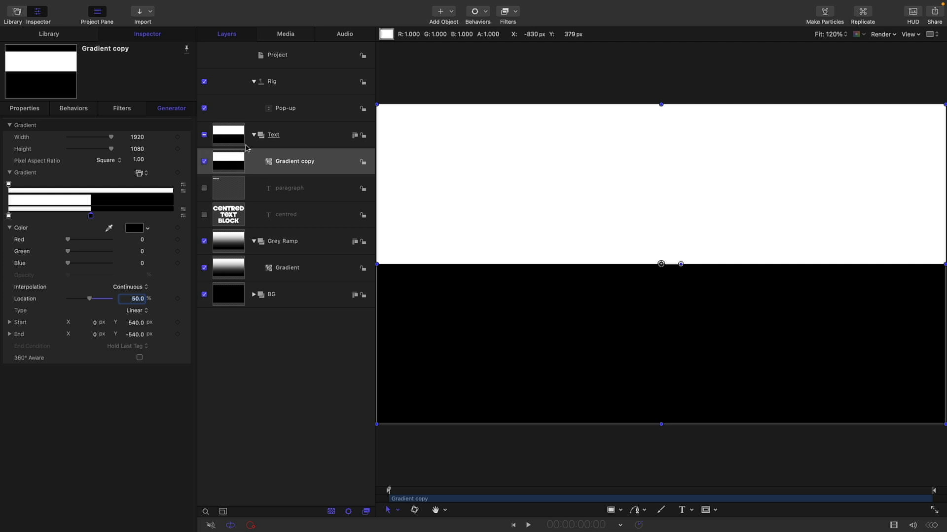
left_click_drag(225, 164, 242, 120)
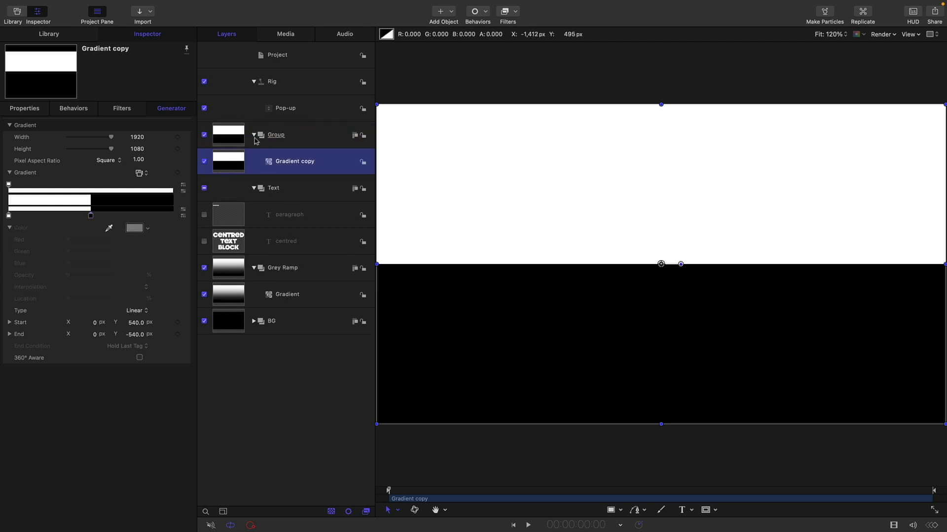
Step: Hide the split-gradient group and give the centred text an Image Mask from Gradient copy using Luminance
left_click(204, 136)
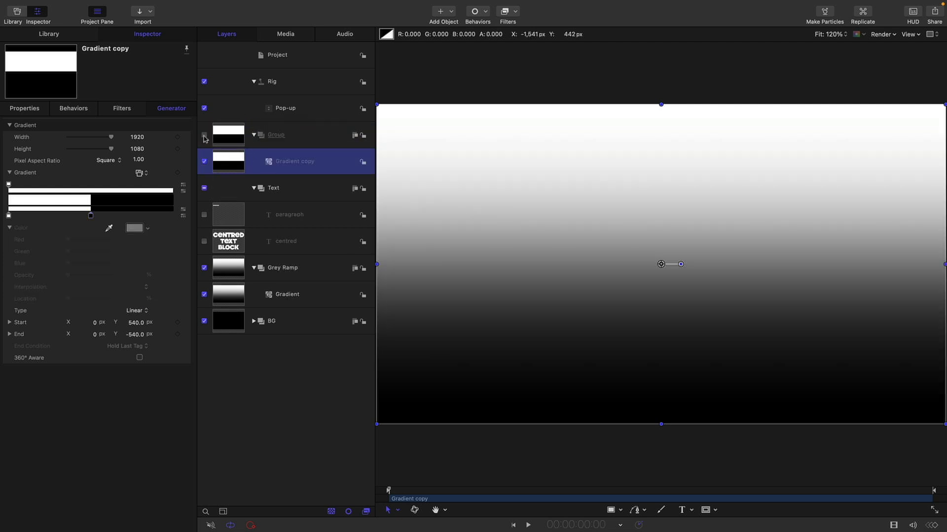
left_click(203, 242)
left_click(229, 247)
right_click(229, 246)
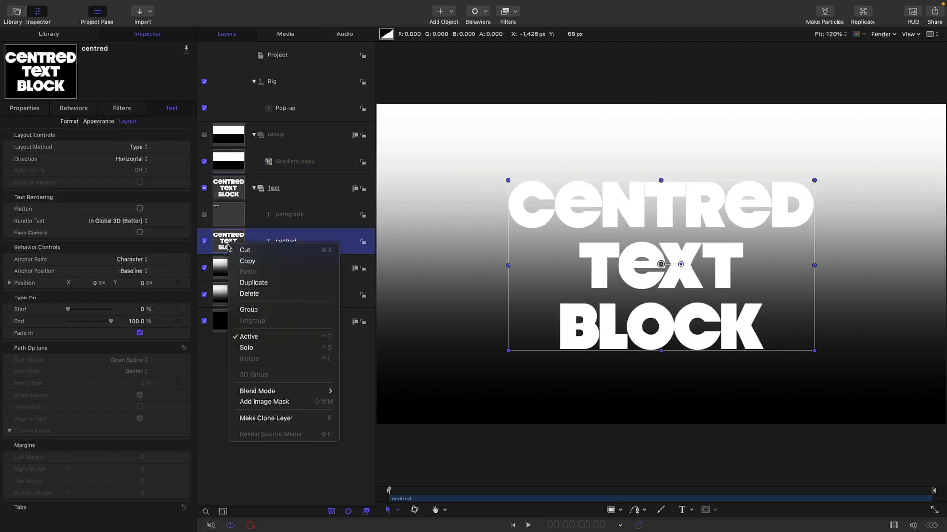
left_click(264, 402)
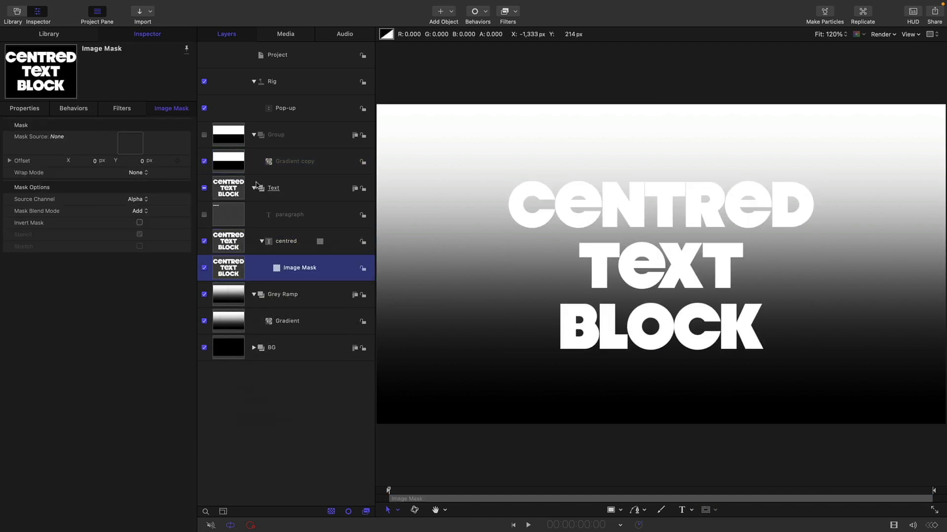
left_click_drag(237, 165, 127, 144)
left_click(137, 199)
left_click(139, 209)
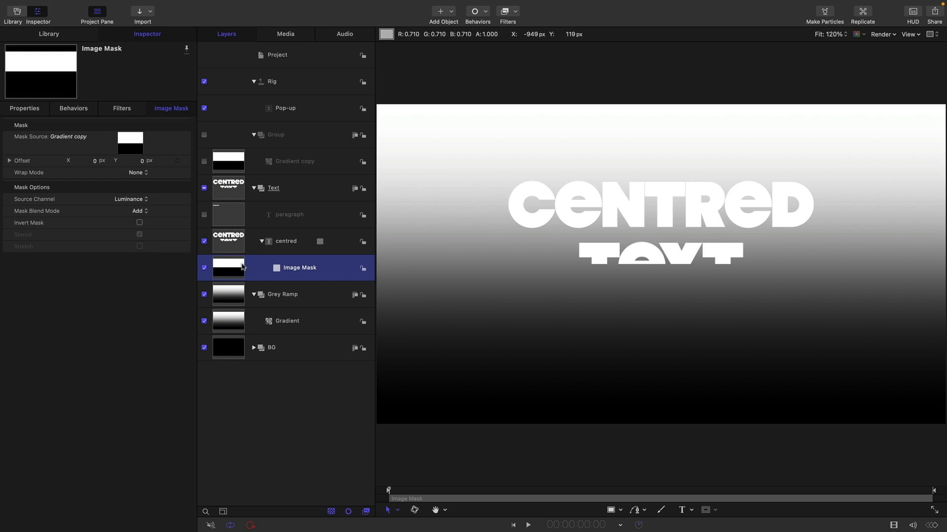
Step: Remove the text's image mask, show Gradient copy and its group, and duplicate Gradient copy
key("Delete")
left_click(204, 162)
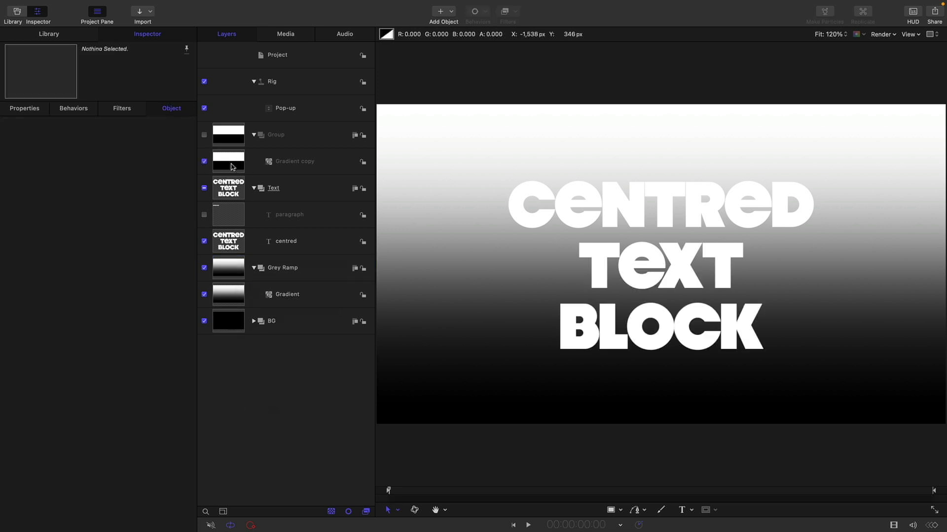
left_click(204, 135)
left_click(232, 164)
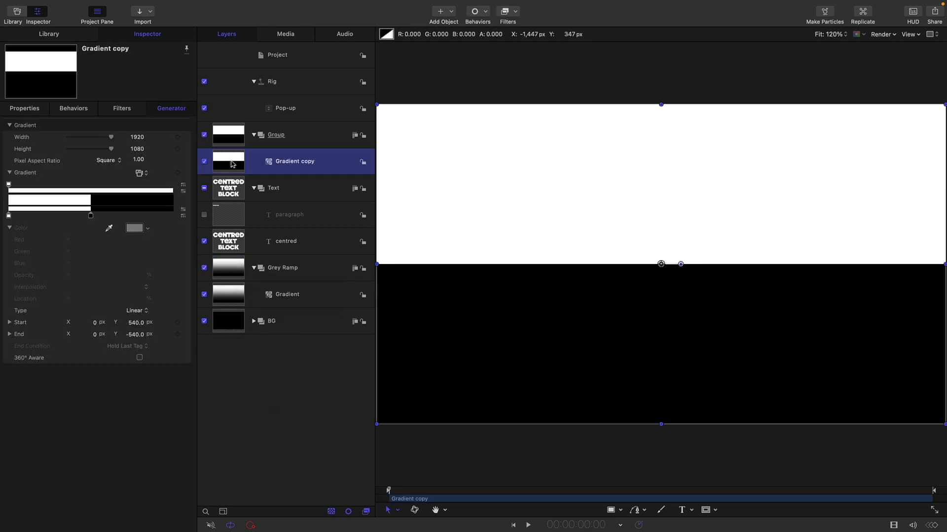
right_click(227, 160)
left_click(257, 195)
Step: Set Gradient copy 1's Start to -960, 0 and End to 960, 0
left_click(94, 323)
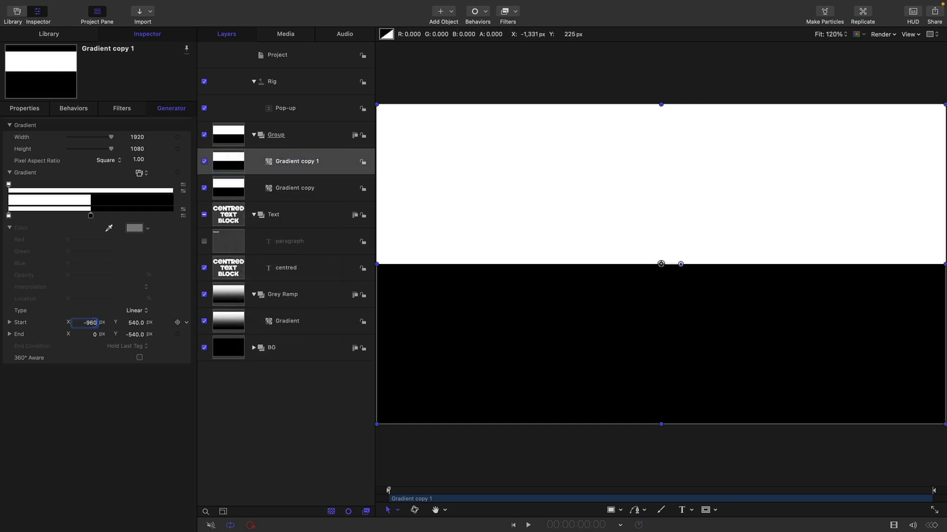
key("Tab")
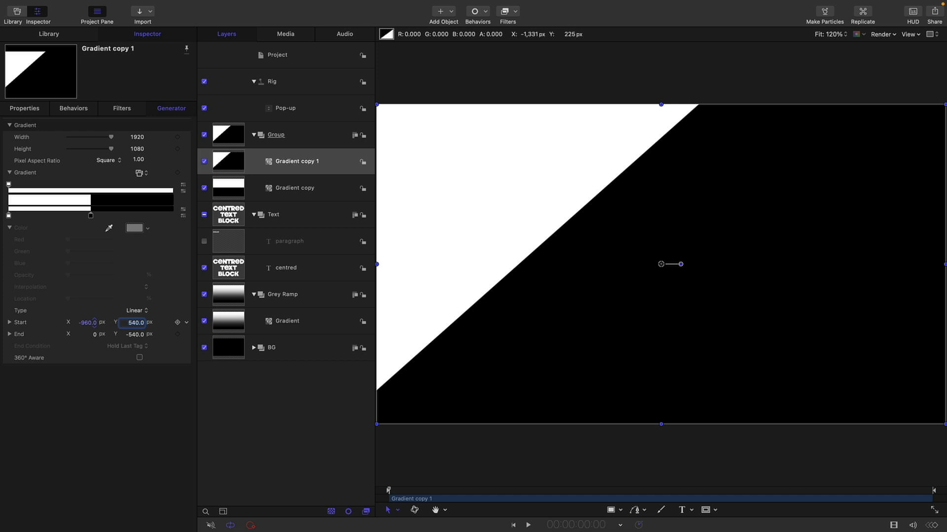
type("0")
key("Tab")
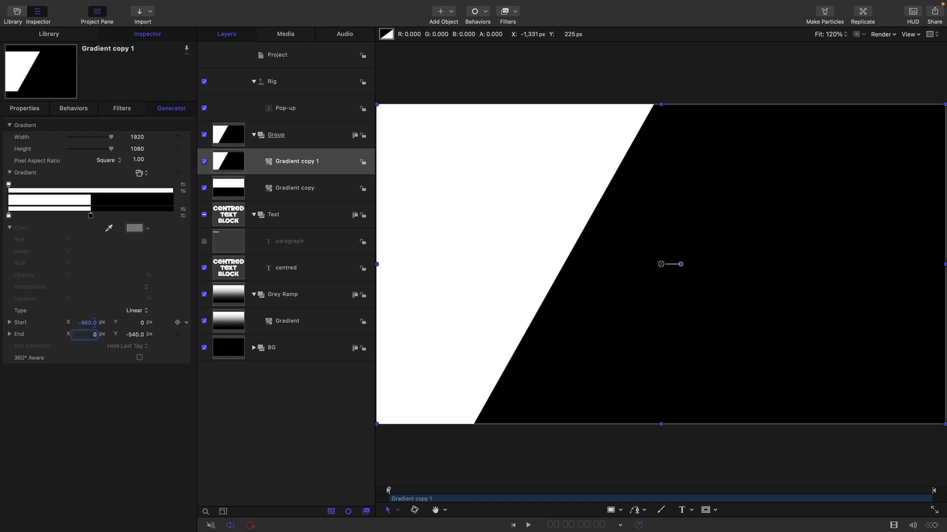
type("960")
key("Tab")
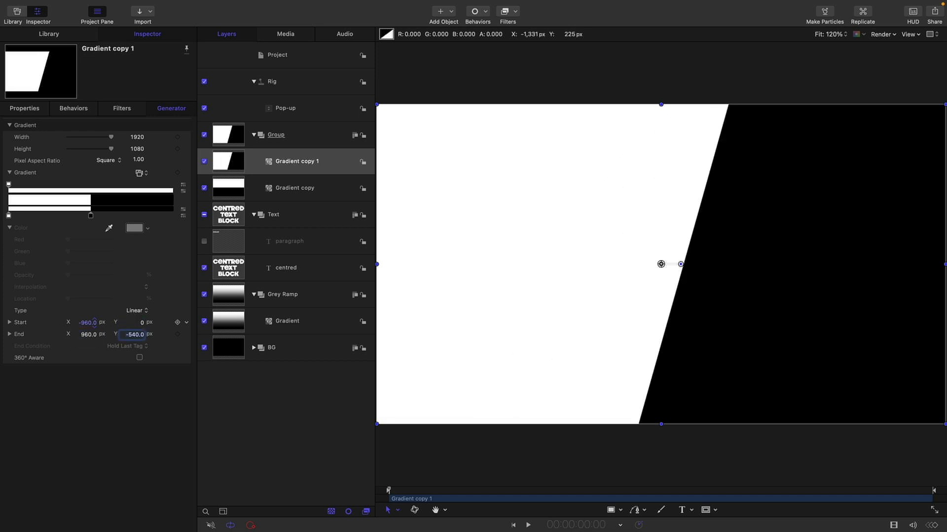
type("0")
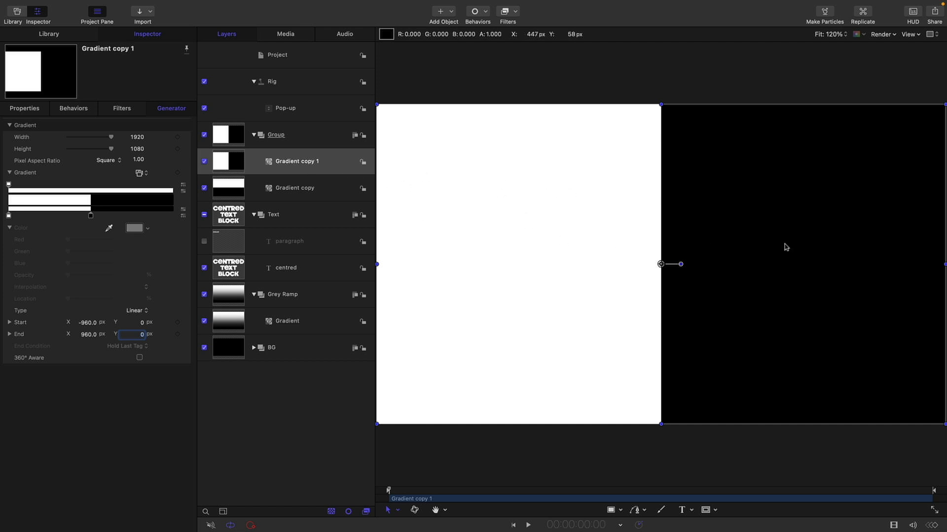
Step: Rename the gradient group Dividers, hide it, and send it to the bottom of the layers
left_click(254, 136)
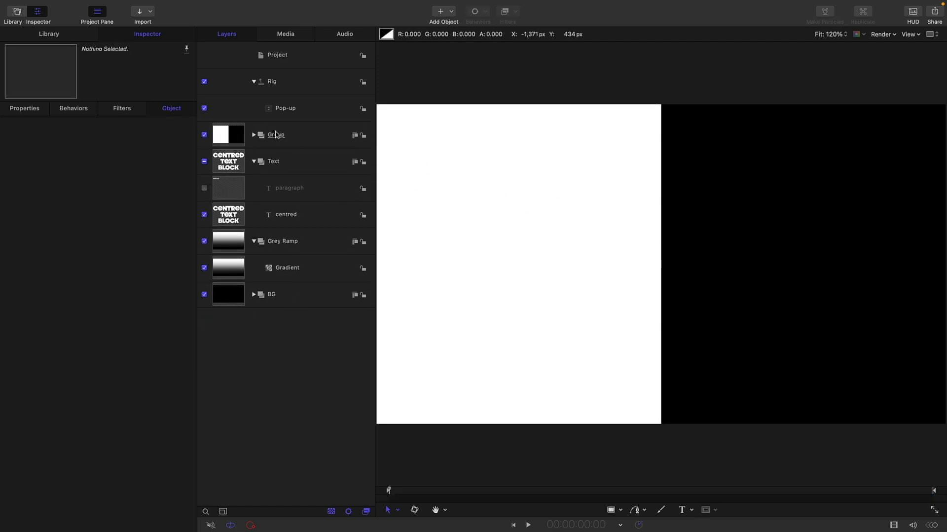
double_click(276, 135)
type("Div")
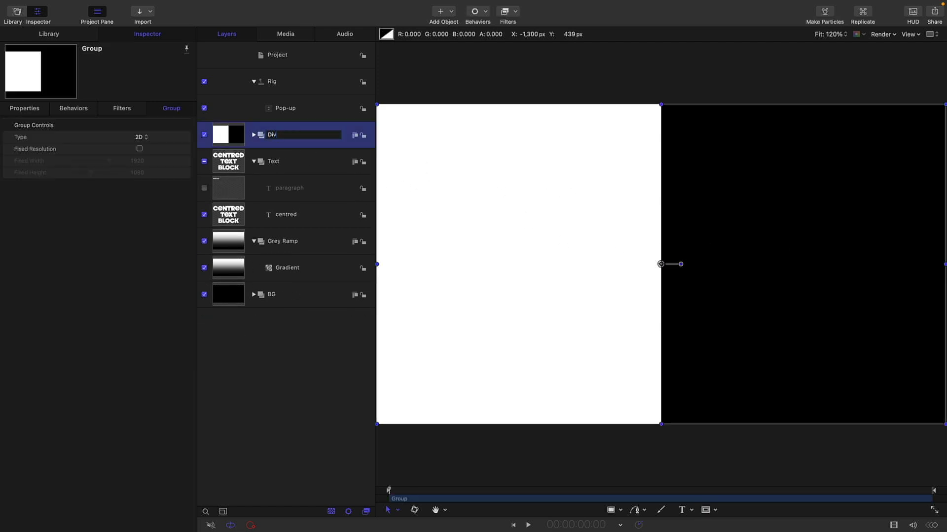
type("iders")
key("Return")
key("ctrl+t")
key("super+shift+bracketleft")
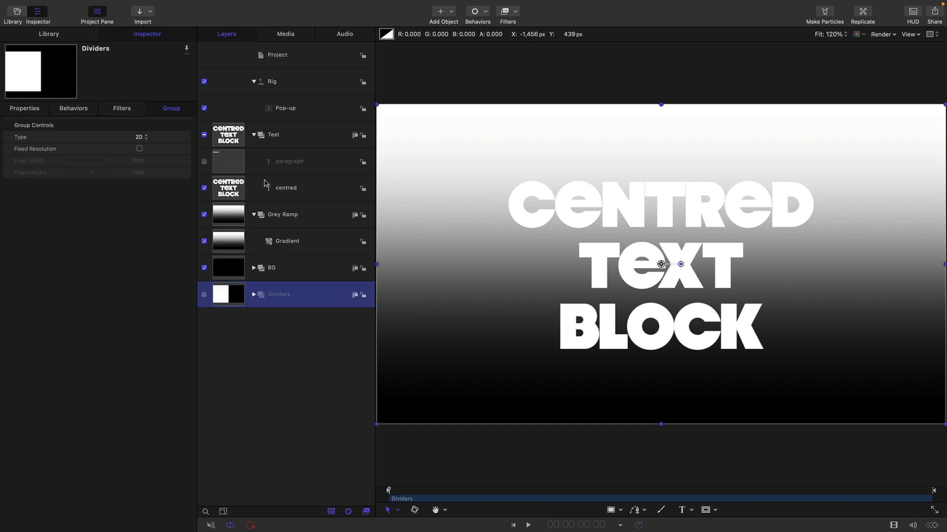
Step: Send Grey Ramp to the bottom, hide it, and collapse the Grey Ramp and Rig groups
left_click(229, 217)
key("super+shift+bracketleft")
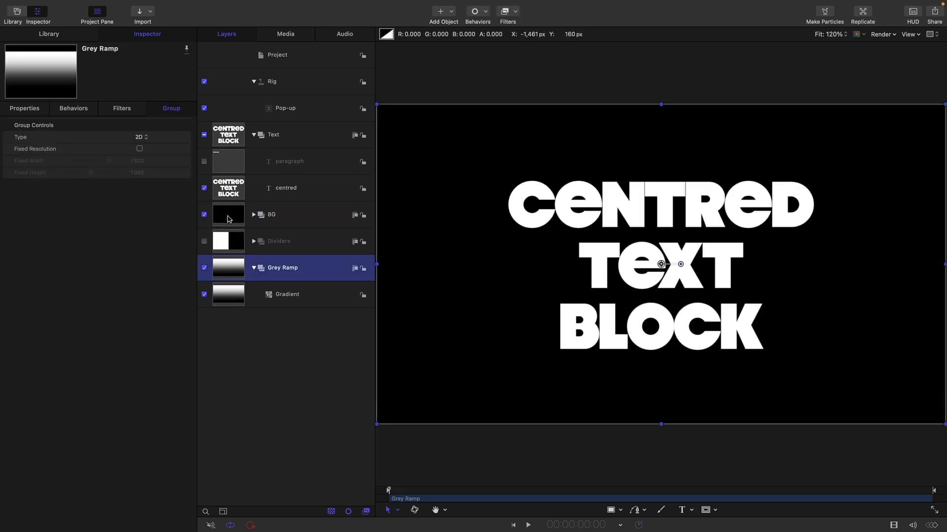
left_click(204, 268)
left_click(222, 215)
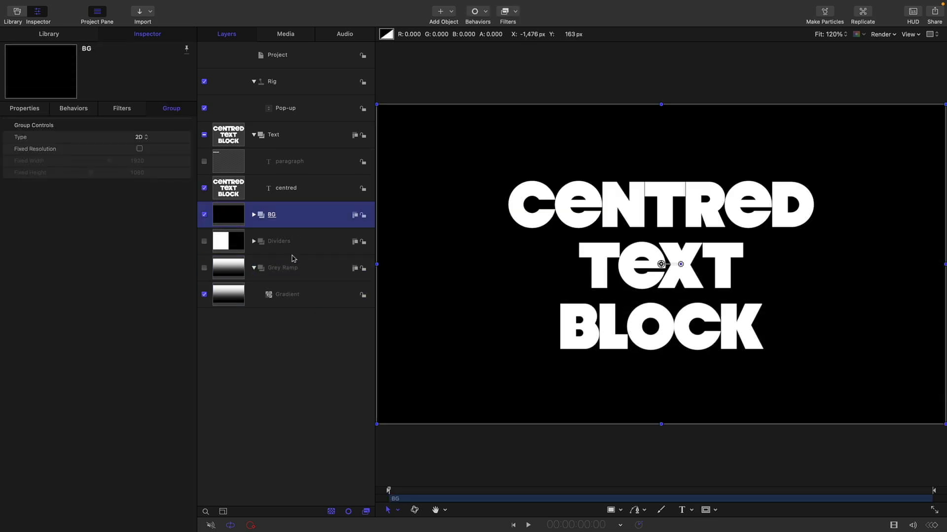
left_click(254, 267)
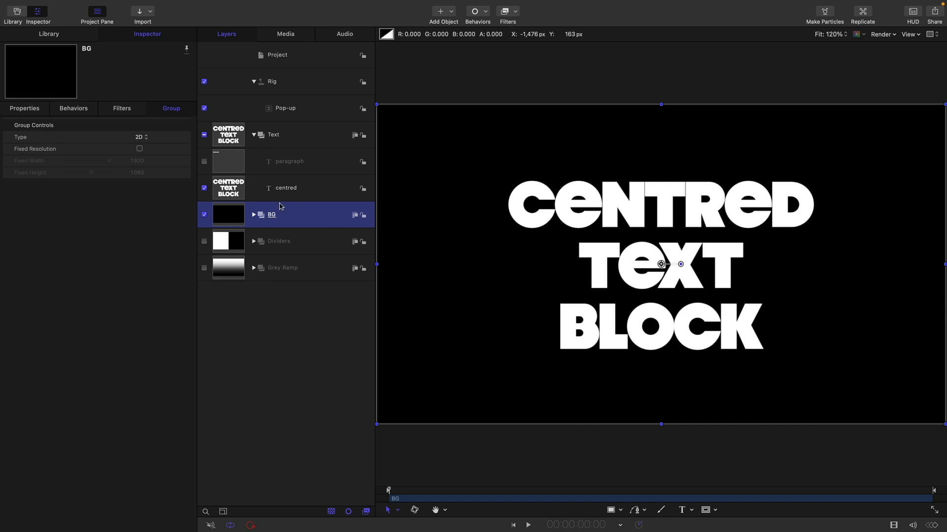
left_click(254, 81)
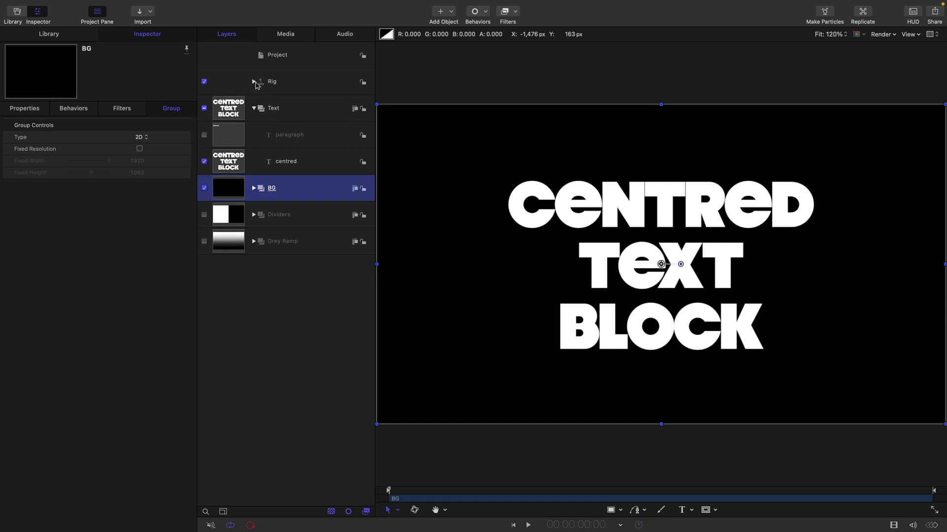
Step: Start Publish Template and create a new template category named Yours
left_click(64, 5)
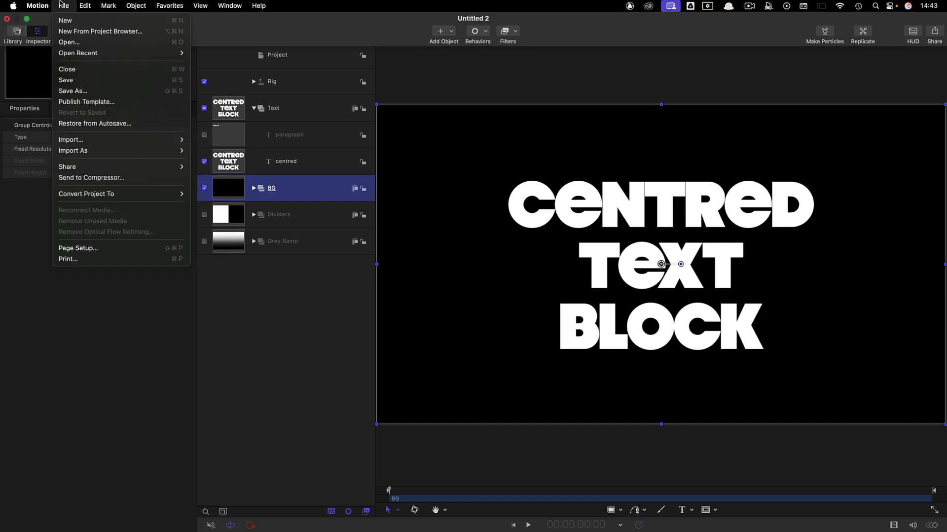
left_click(86, 102)
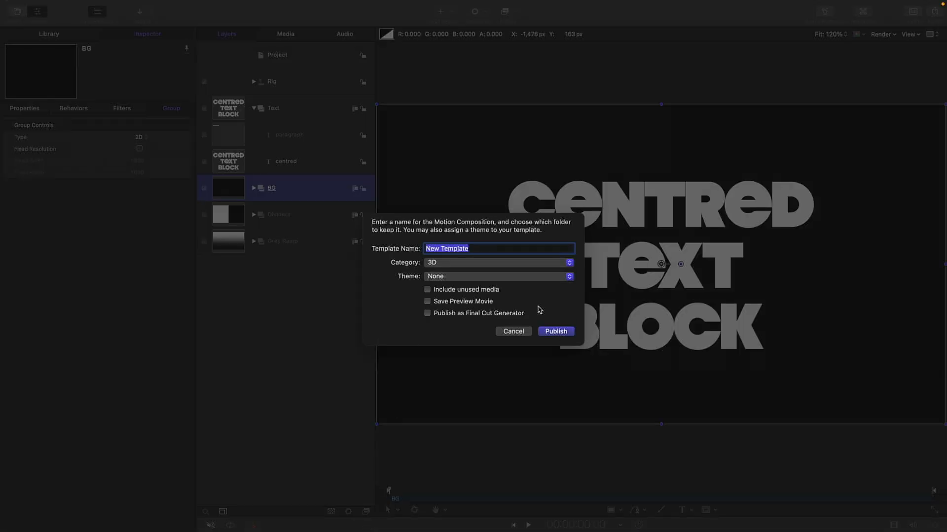
left_click(487, 263)
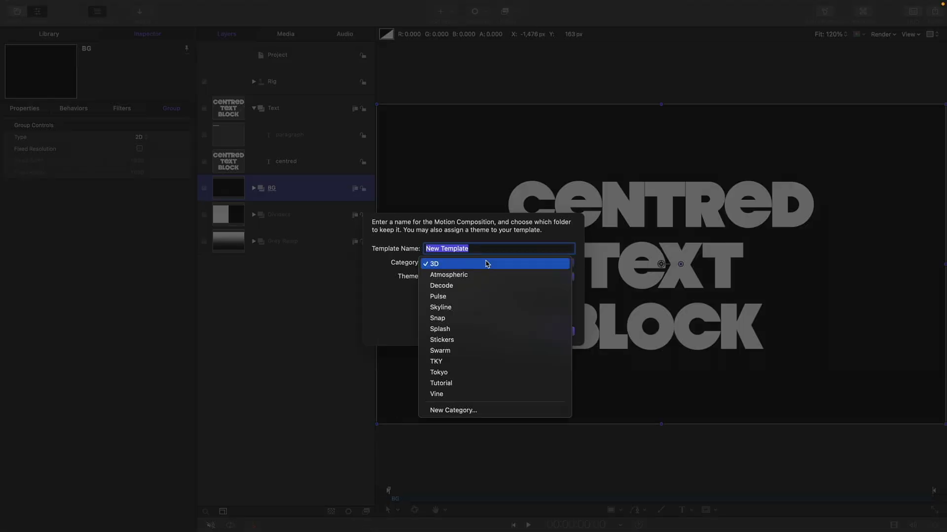
left_click(478, 413)
type("Yours")
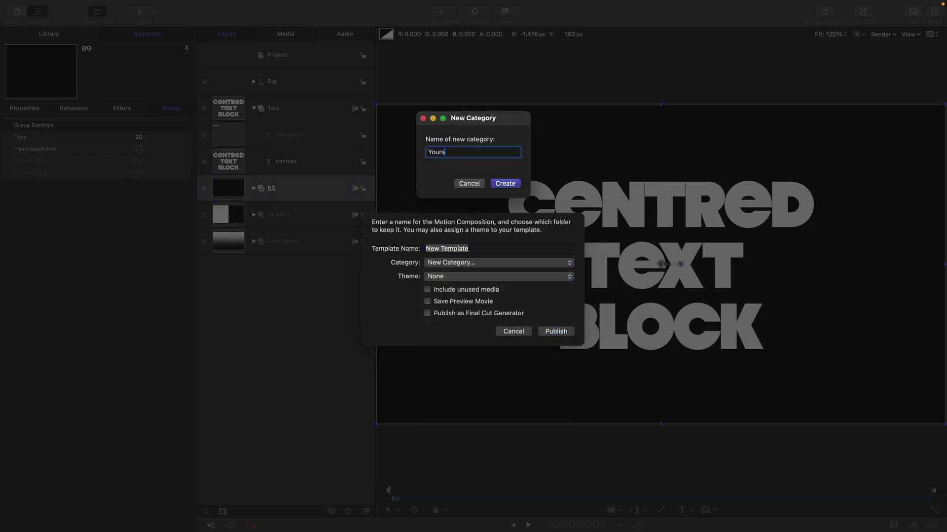
key("Return")
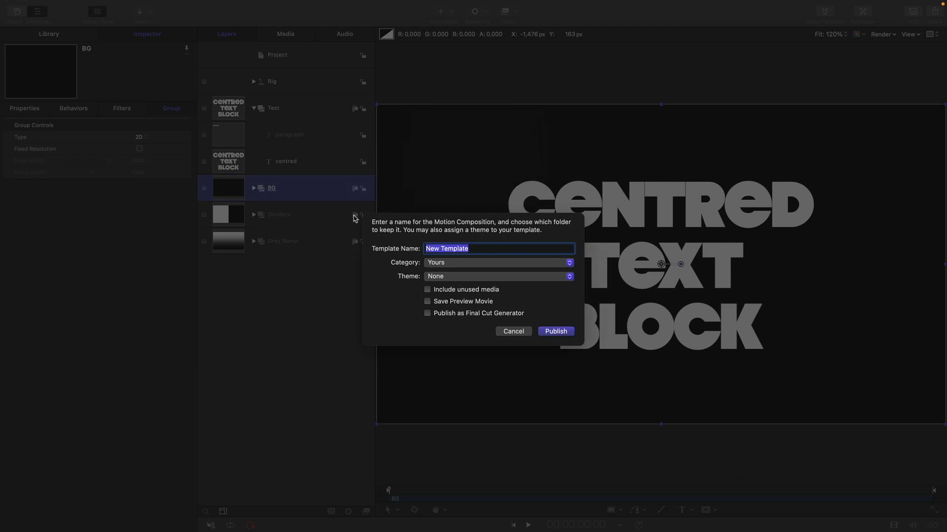
Step: Name the template Your Useful Stuff and publish it
type("Youyr")
key("BackSpace")
key("BackSpace")
type("r Useful Stu")
key("Return")
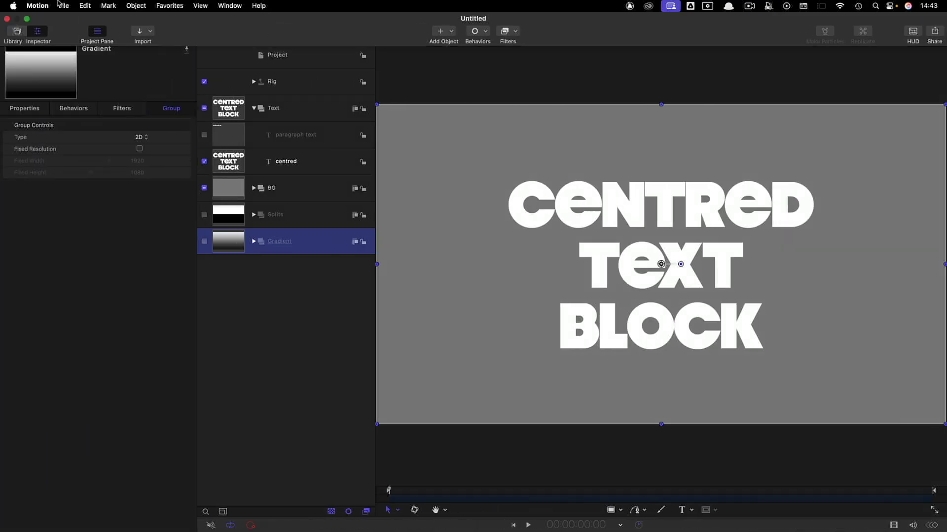
Step: Open a copy of the Your Useful Stuff template from the Yours category in the Project Browser
left_click(62, 5)
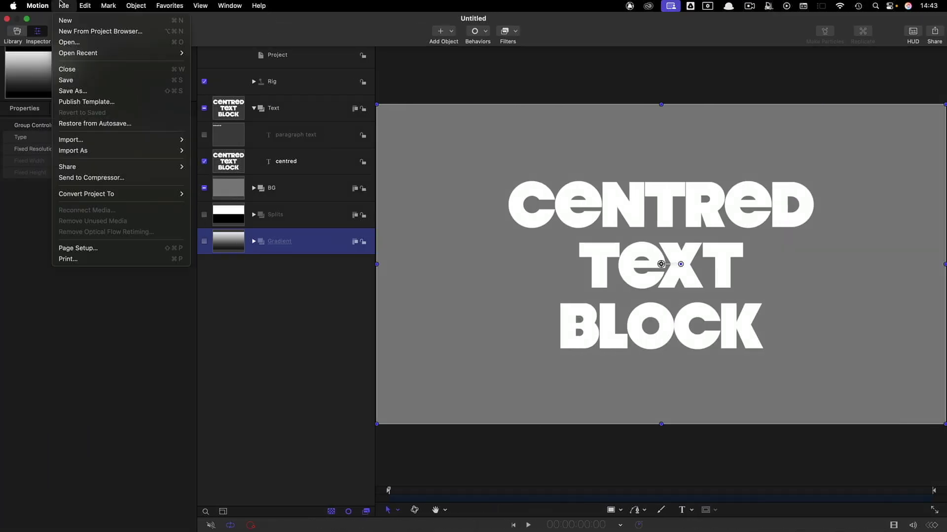
left_click(71, 33)
left_click(256, 276)
left_click(414, 106)
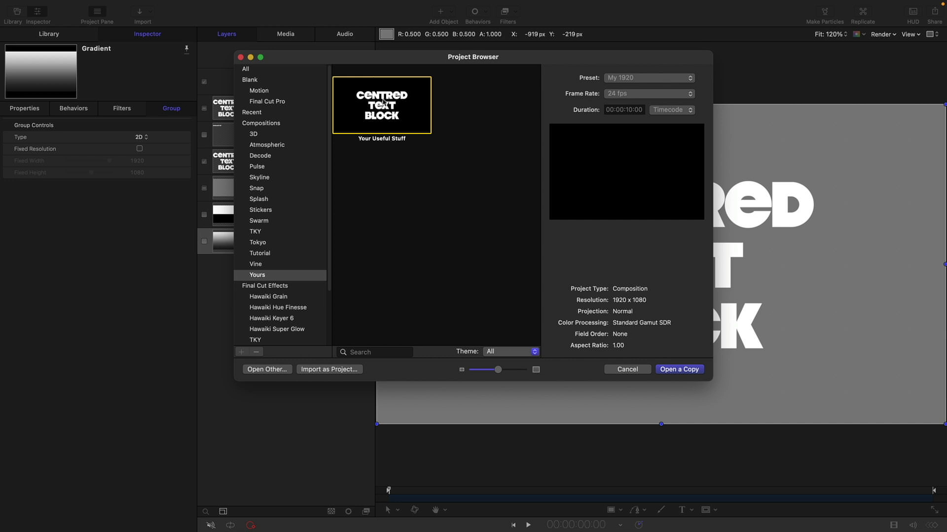
left_click(683, 372)
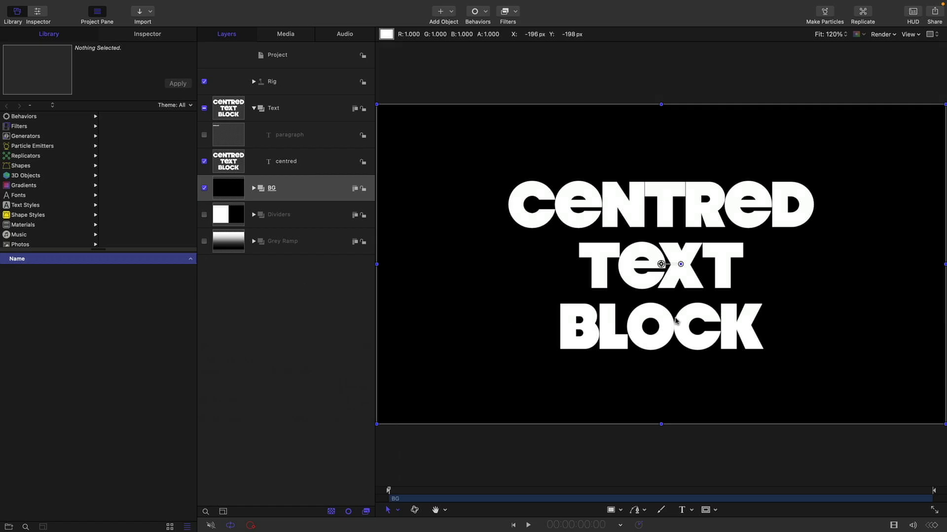
Step: Collapse the Text group and select the project in the Layers list
left_click(254, 108)
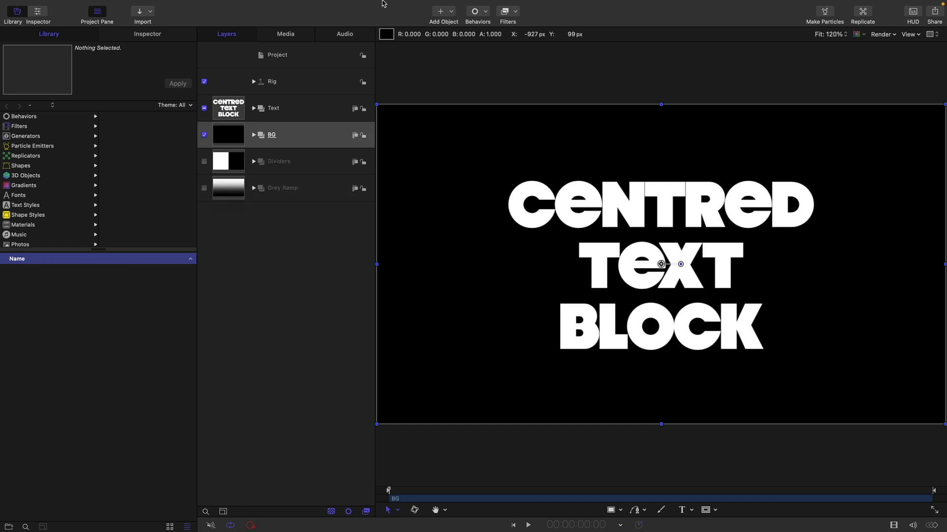
mouse_move(456, 8)
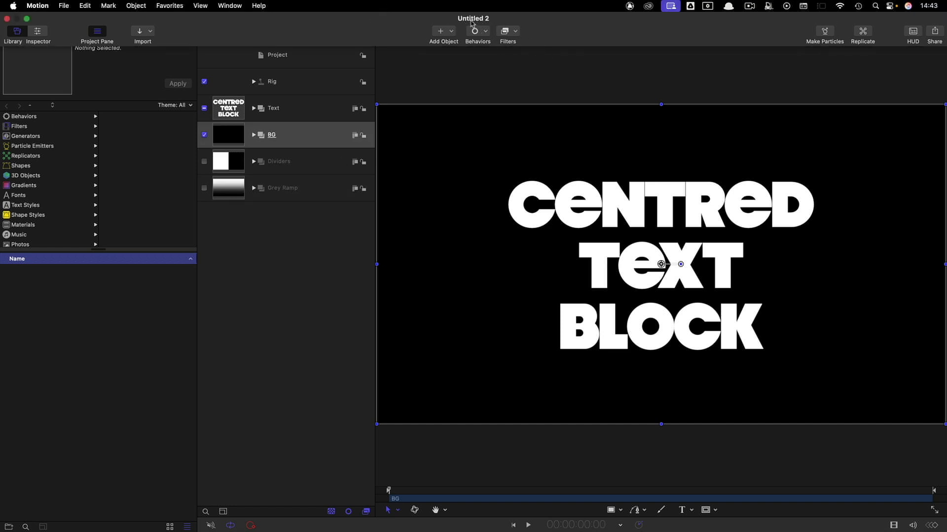
mouse_move(499, 2)
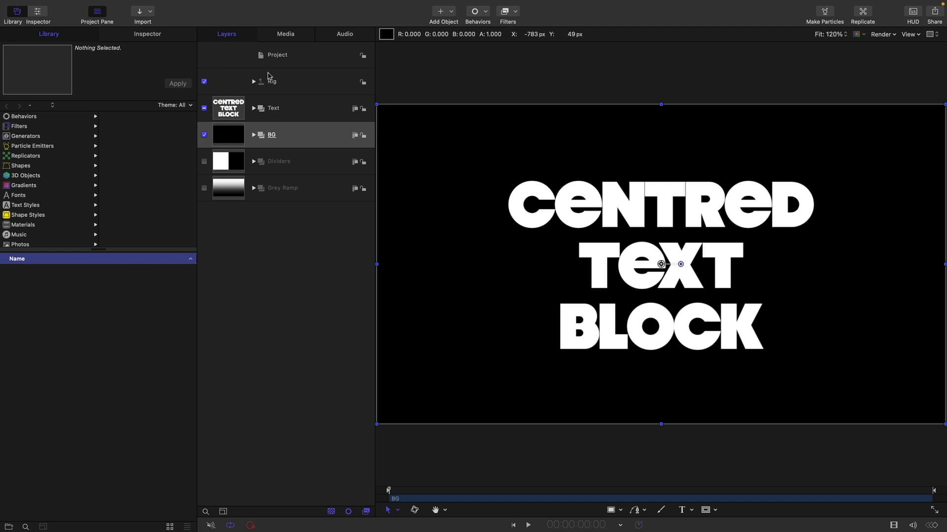
left_click(290, 57)
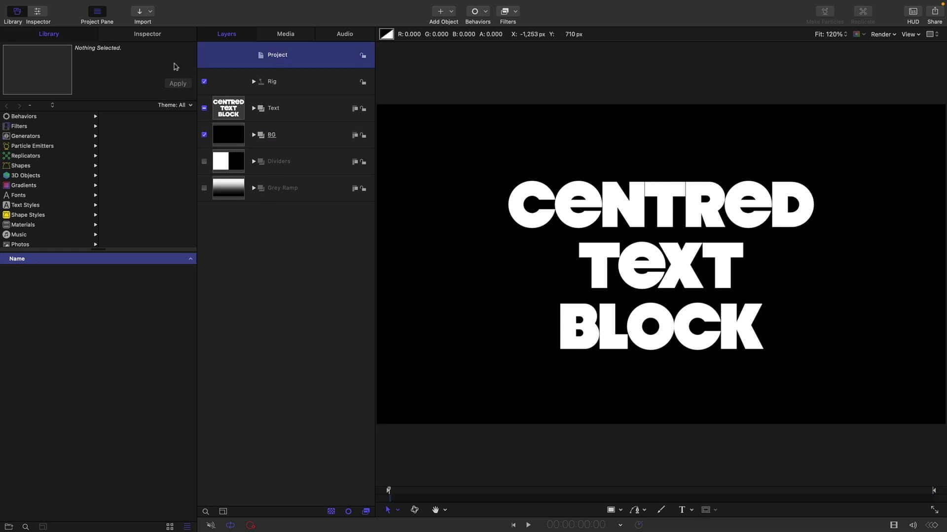
Step: Change the project's published BG Colour parameter from Black to Grey in the Project inspector
left_click(152, 35)
left_click(136, 147)
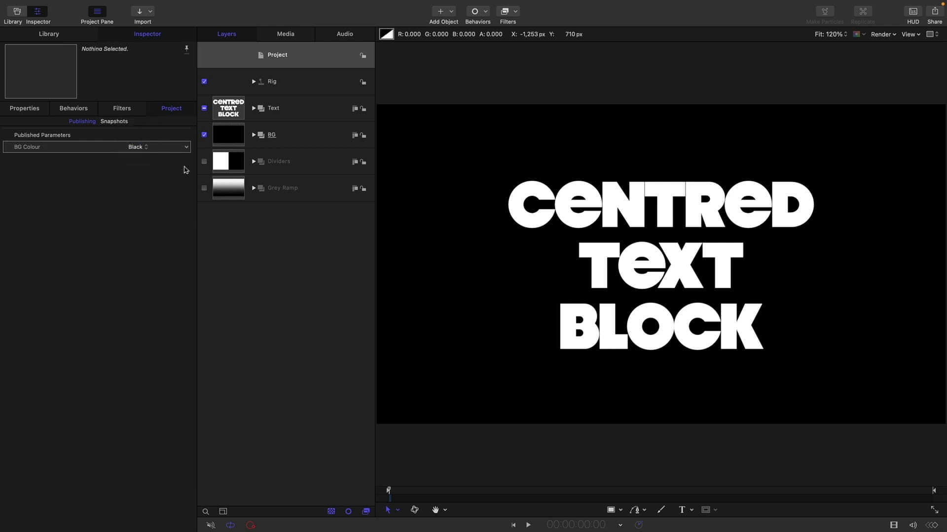
left_click(142, 136)
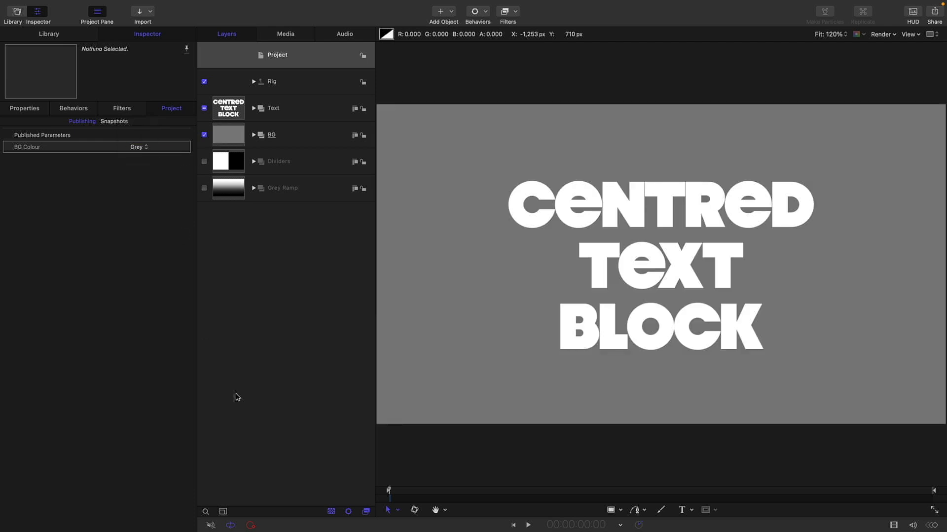